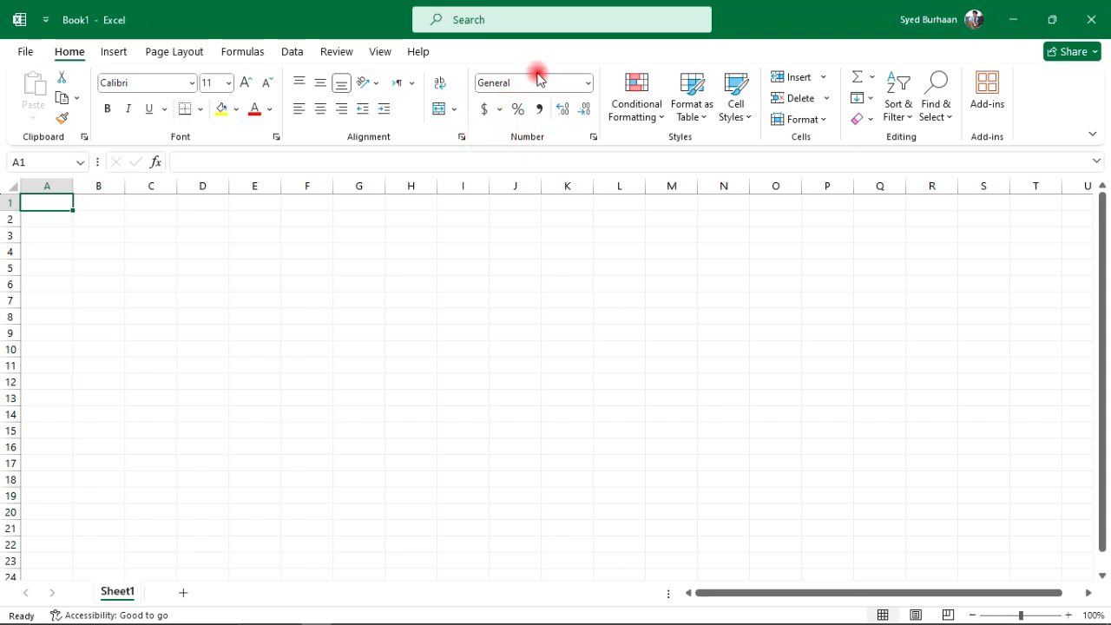
Apply the Short Date number format to cell A1 and reset the cell to General
{"action": "left_click", "coordinate": [588, 84]}
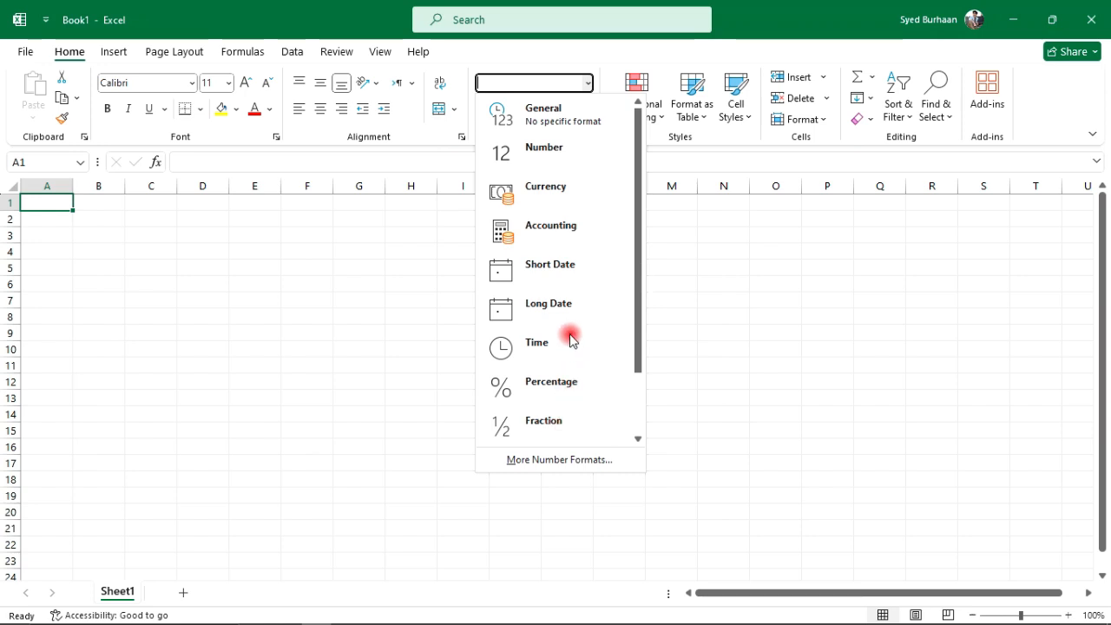
{"action": "left_click", "coordinate": [542, 269]}
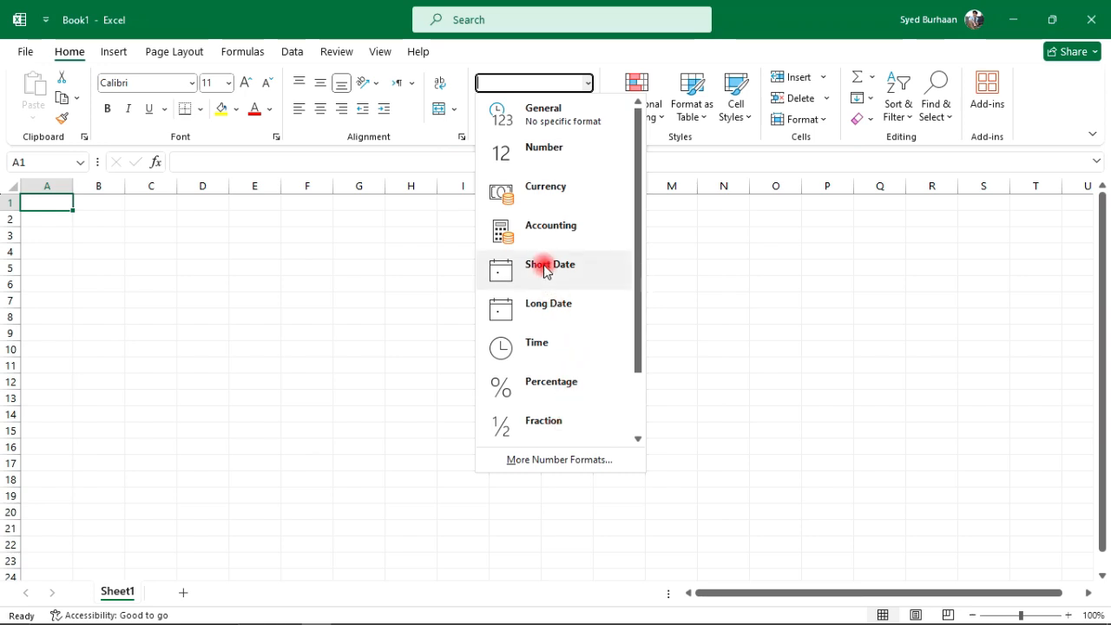
{"action": "left_click", "coordinate": [577, 84]}
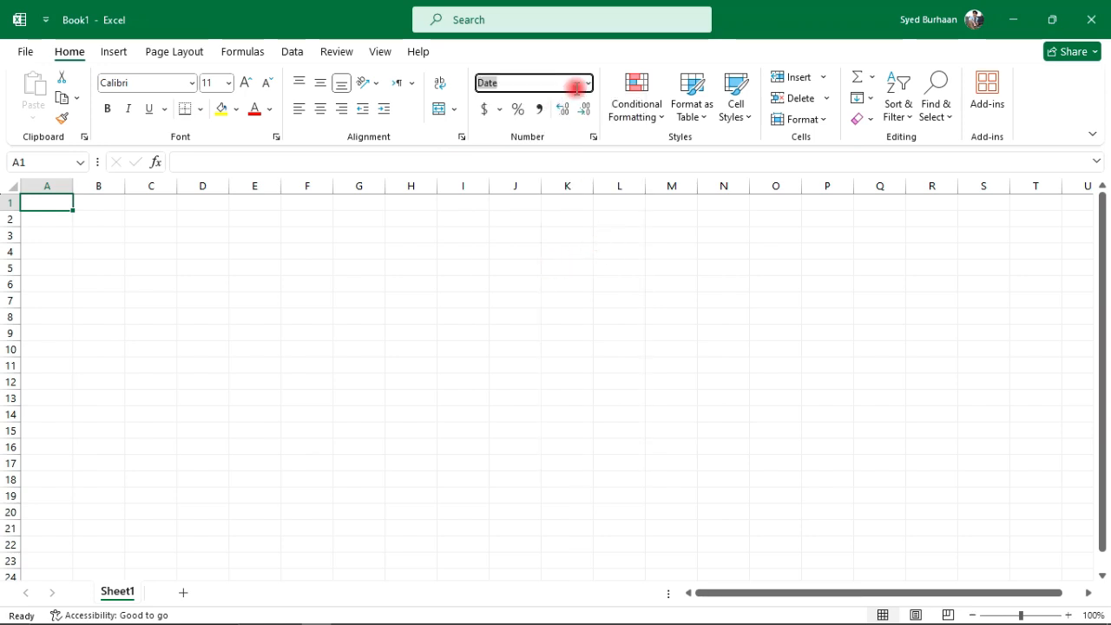
{"action": "left_click", "coordinate": [590, 84]}
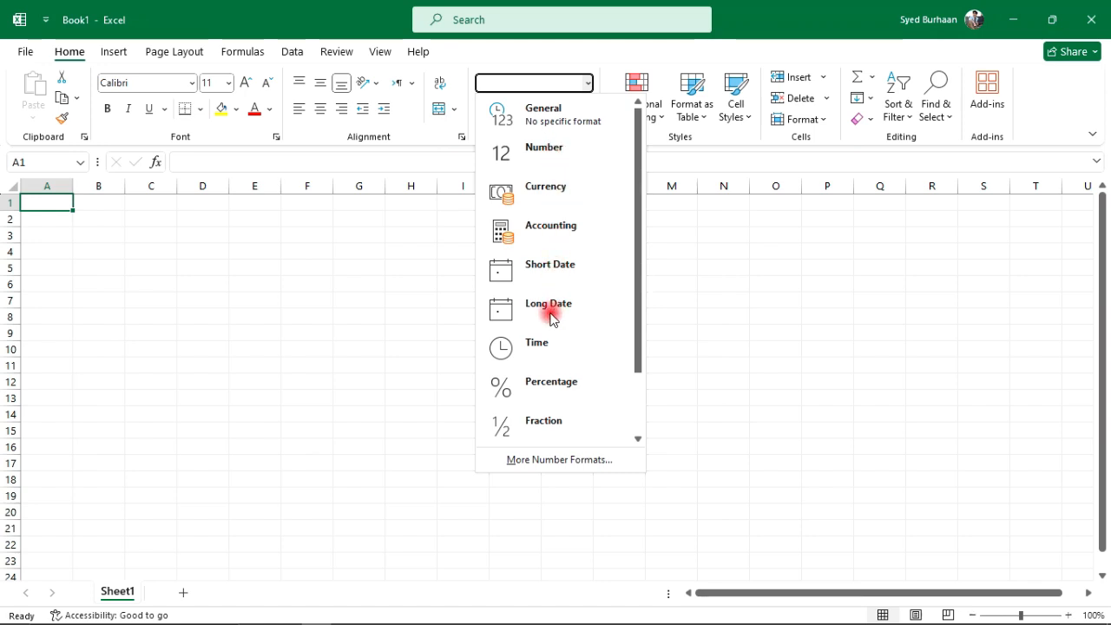
{"action": "left_click", "coordinate": [379, 316]}
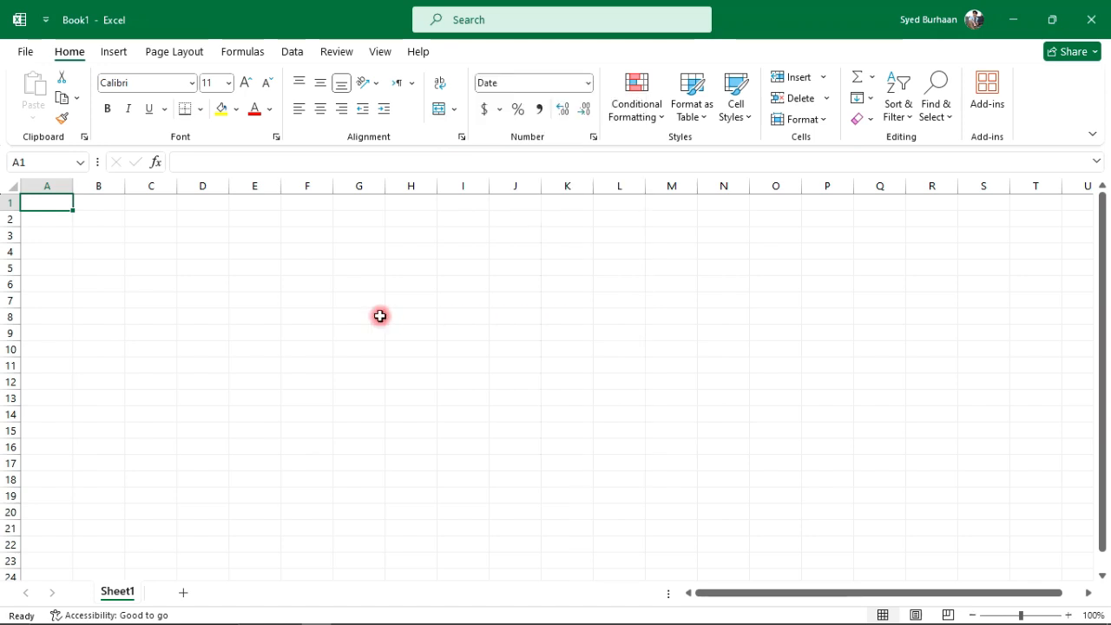
{"action": "left_click", "coordinate": [587, 83]}
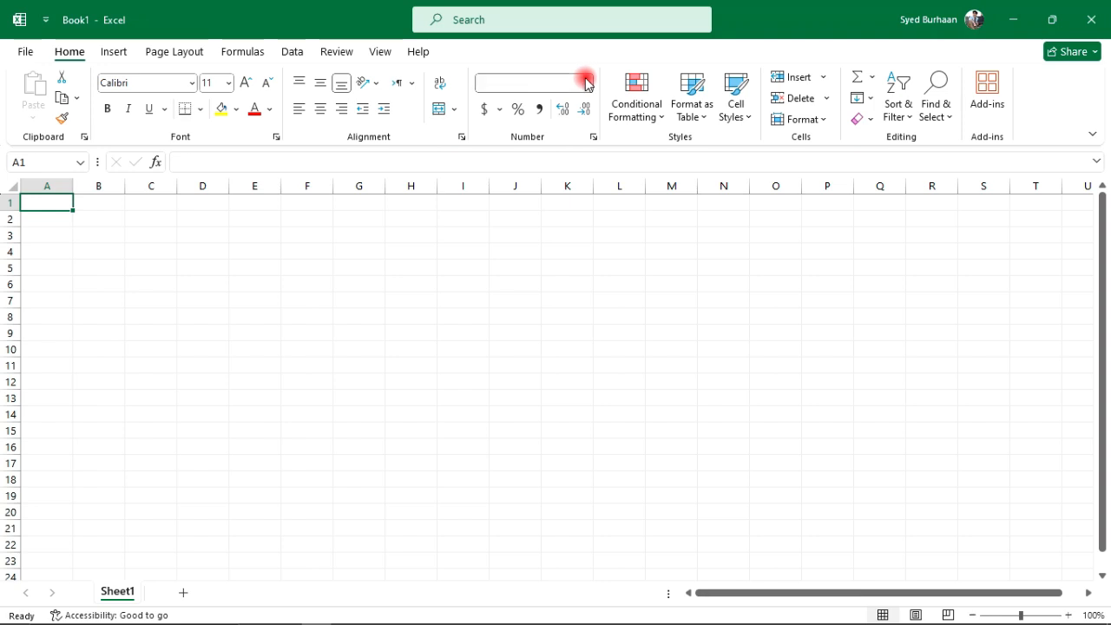
{"action": "left_click", "coordinate": [536, 108]}
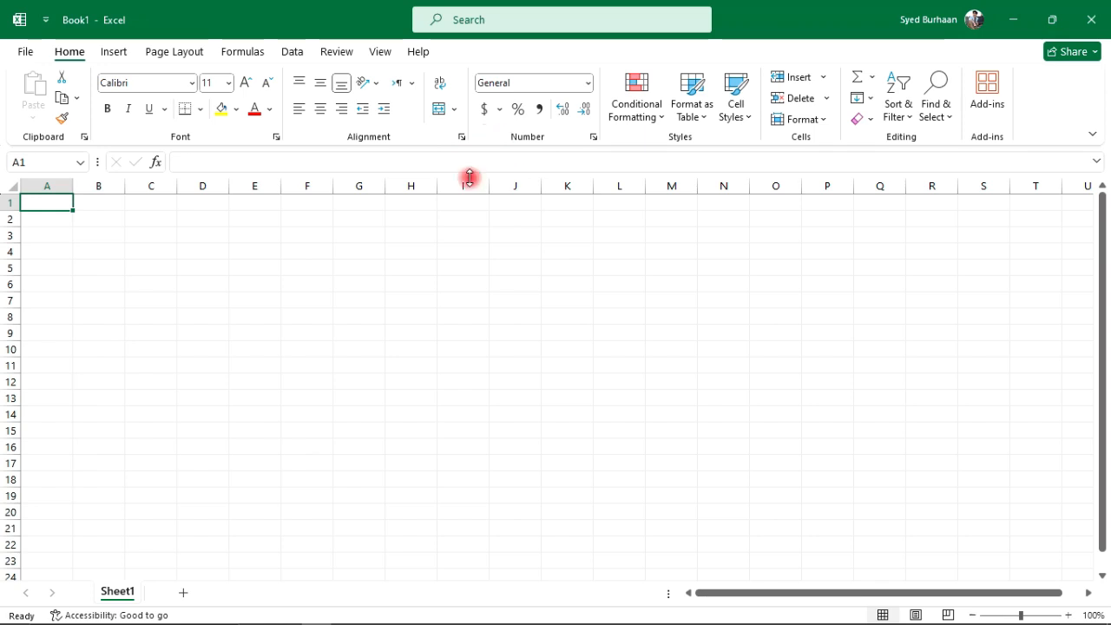
Enter 100 in cell H6 and fill the value down to H19
{"action": "left_click", "coordinate": [396, 279]}
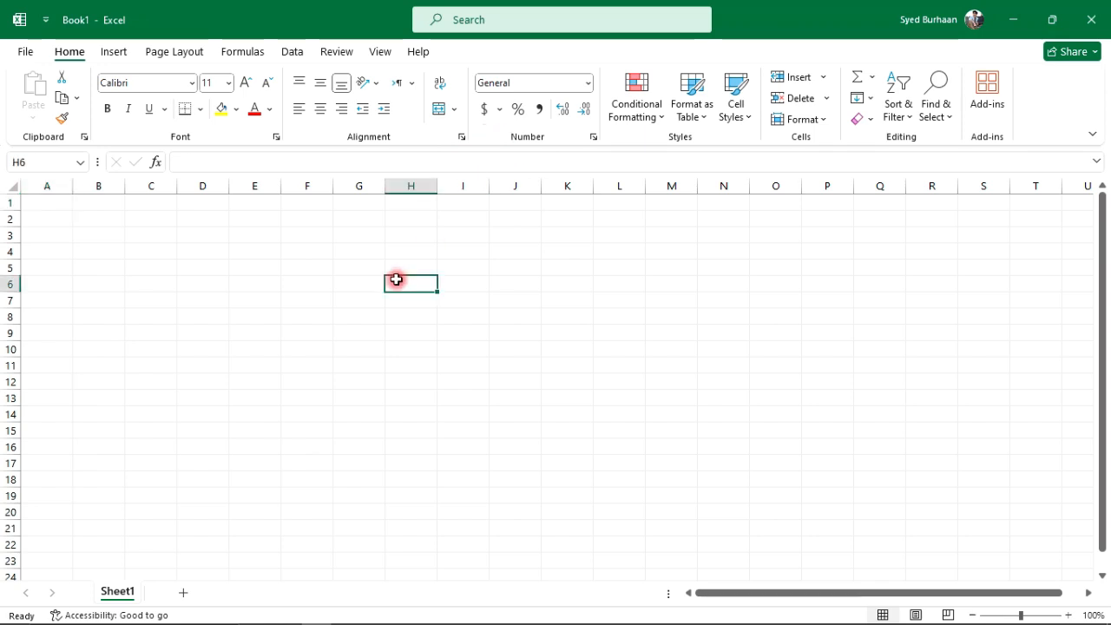
{"action": "type", "text": "100"}
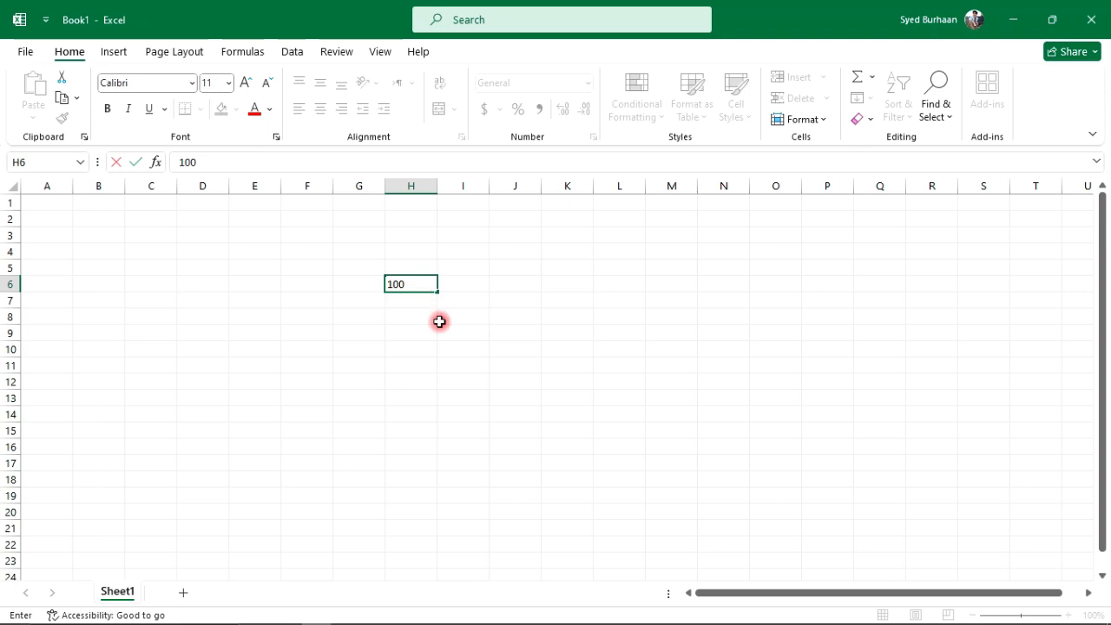
{"action": "left_click", "coordinate": [393, 314]}
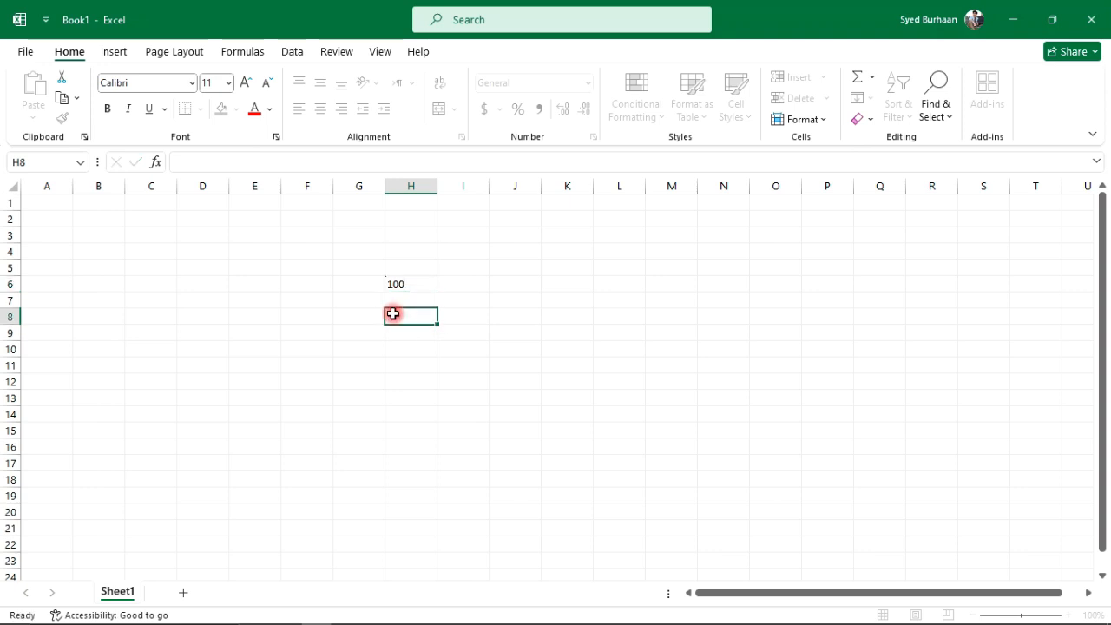
{"action": "left_click", "coordinate": [399, 286]}
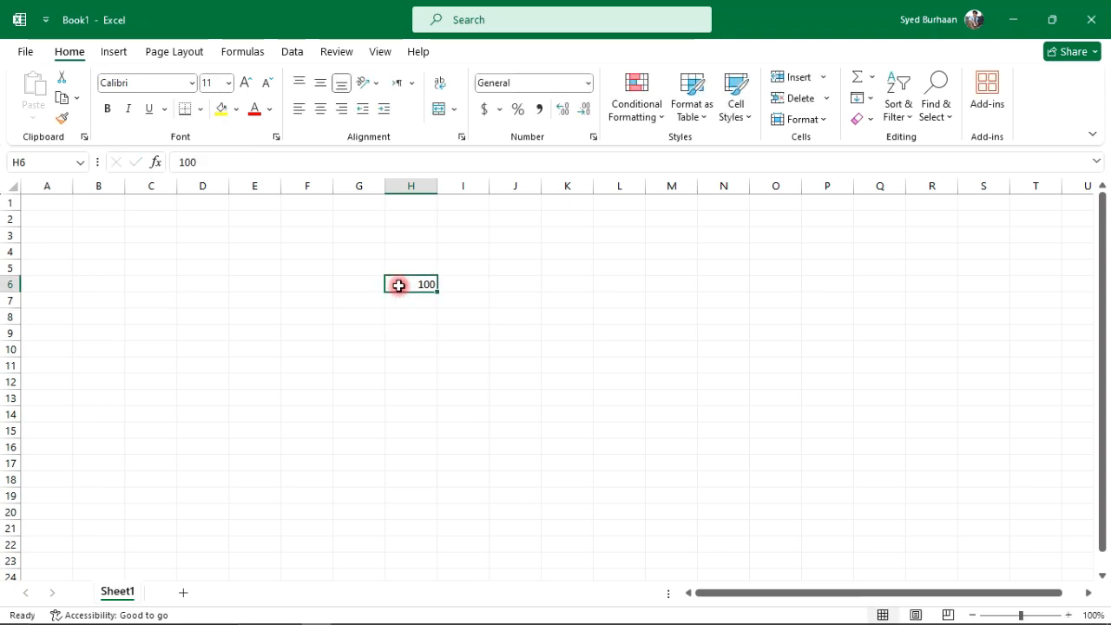
{"action": "left_click_drag", "start_coordinate": [436, 294], "coordinate": [409, 503]}
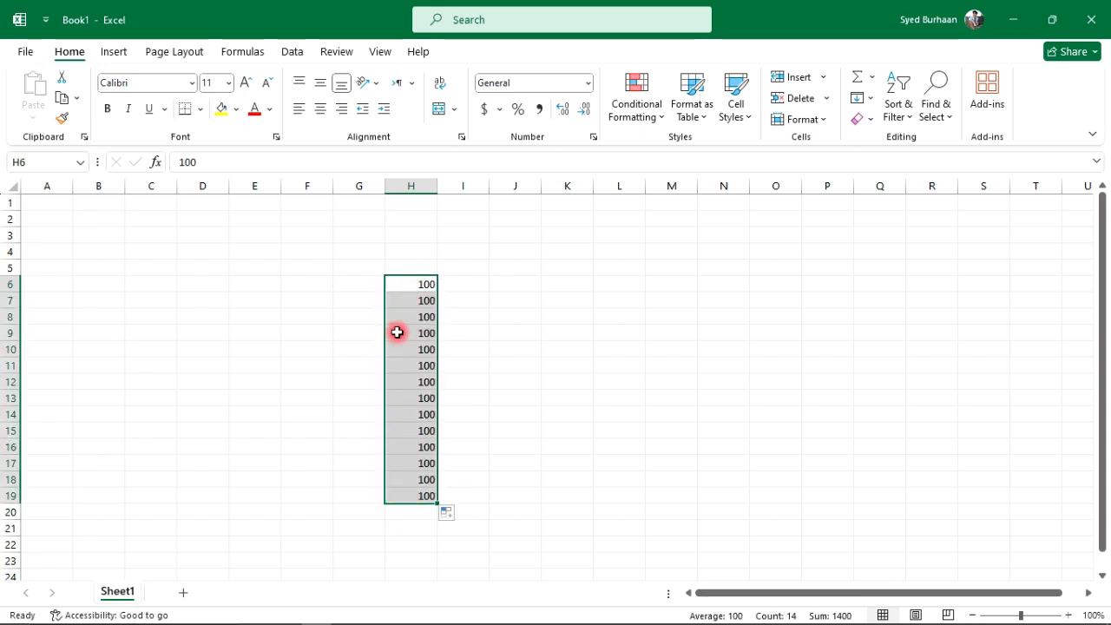
Apply the dollar Accounting format to H6:H19 and view the other available currency symbols
{"action": "left_click", "coordinate": [407, 283]}
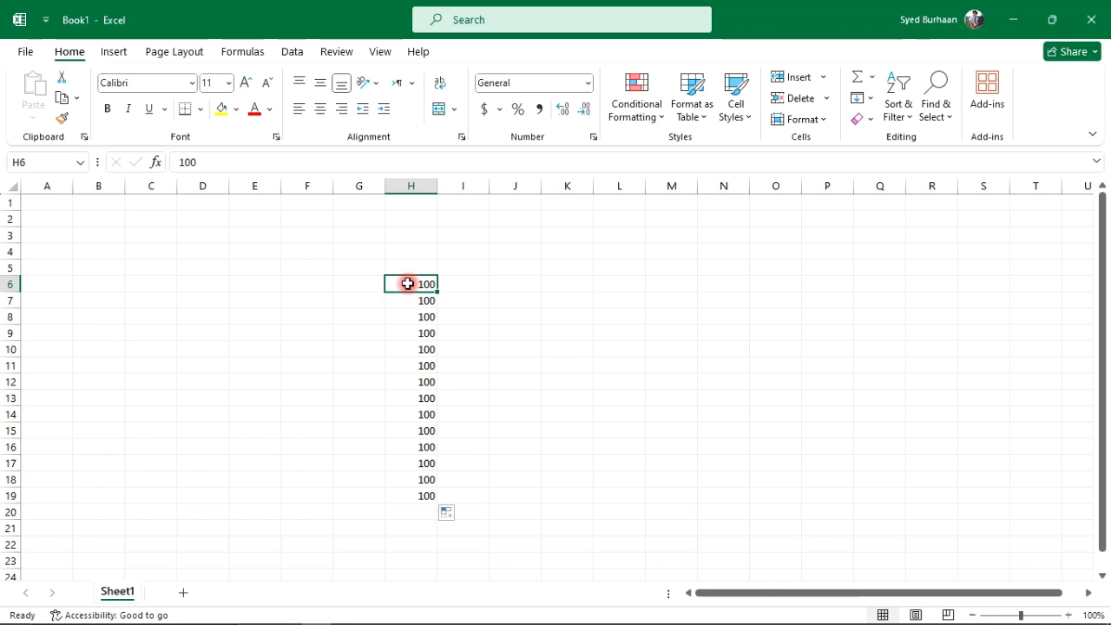
{"action": "key", "text": "Down"}
{"action": "key", "text": "Down"}
{"action": "key", "text": "Down"}
{"action": "left_click_drag", "start_coordinate": [408, 284], "coordinate": [412, 494]}
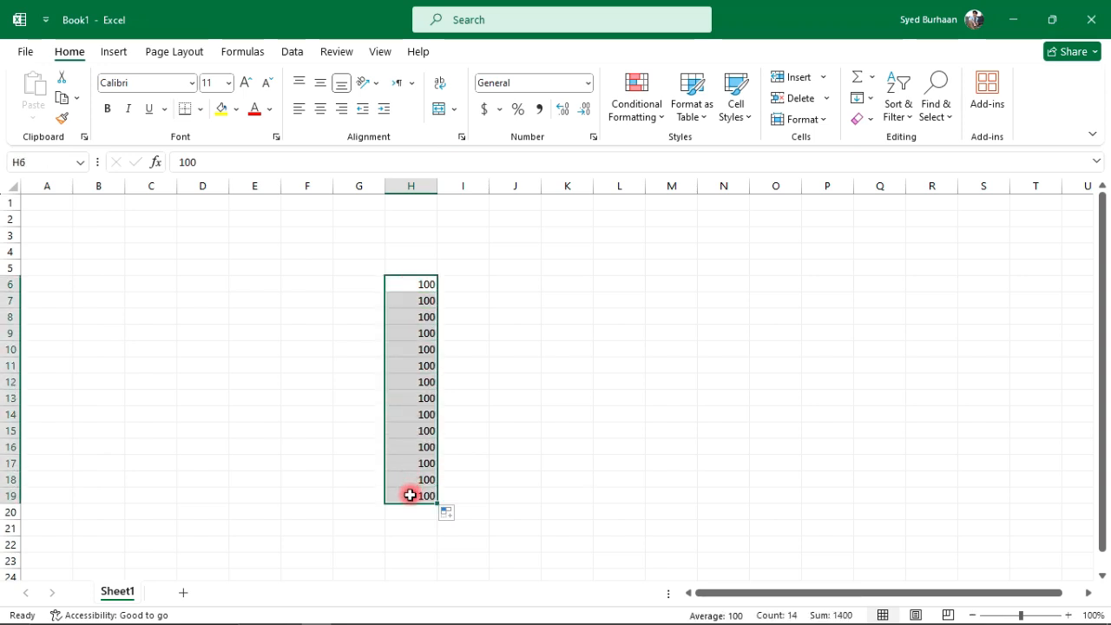
{"action": "left_click", "coordinate": [484, 110]}
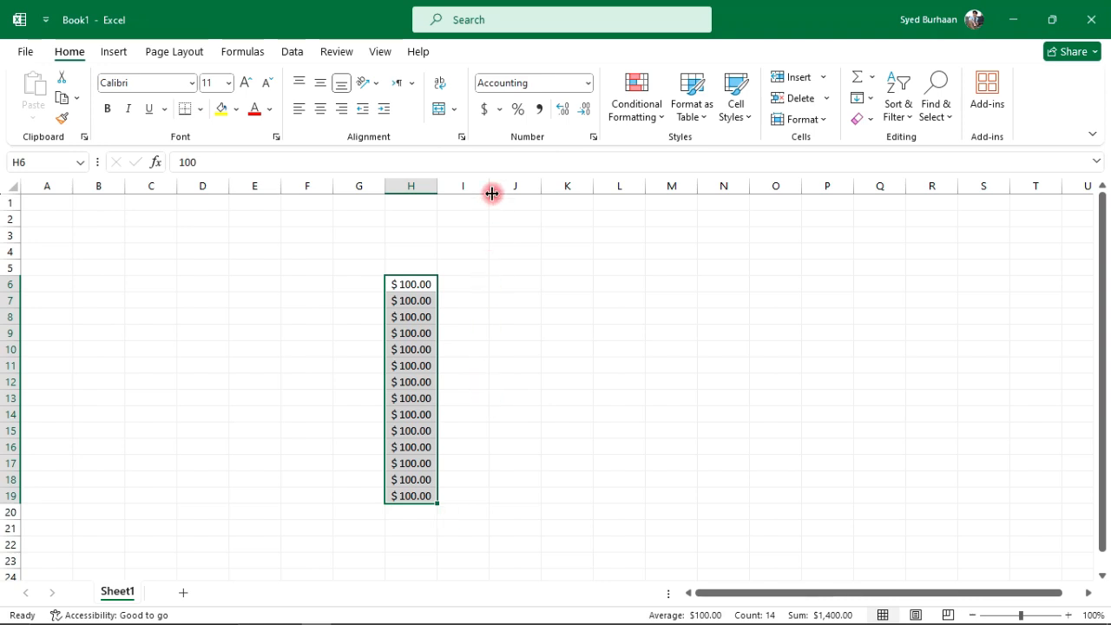
{"action": "left_click", "coordinate": [499, 109]}
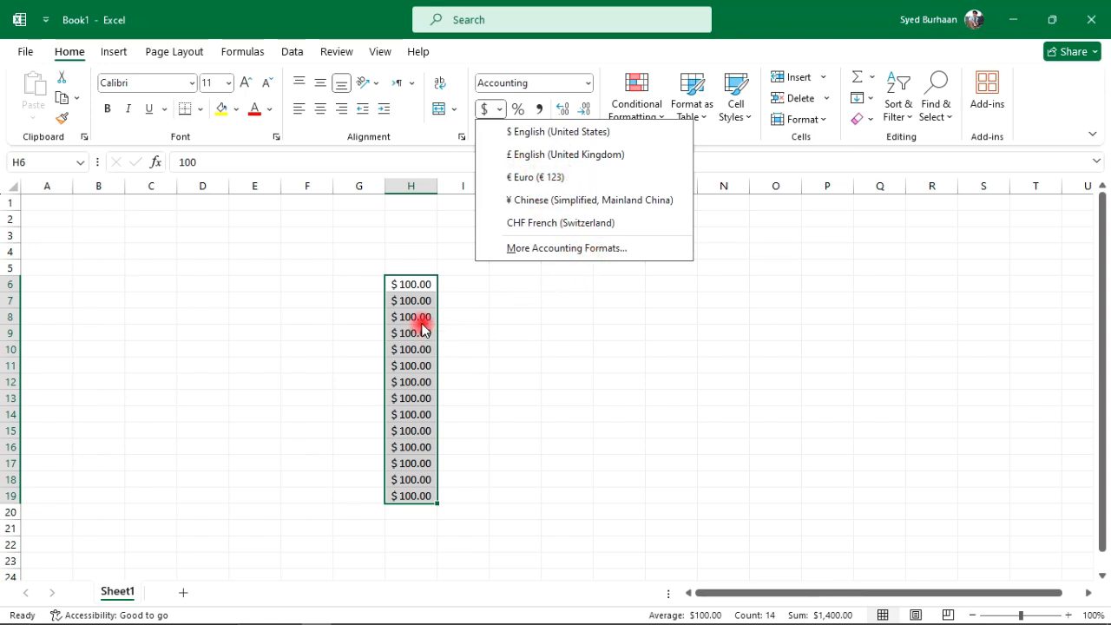
{"action": "left_click", "coordinate": [521, 307]}
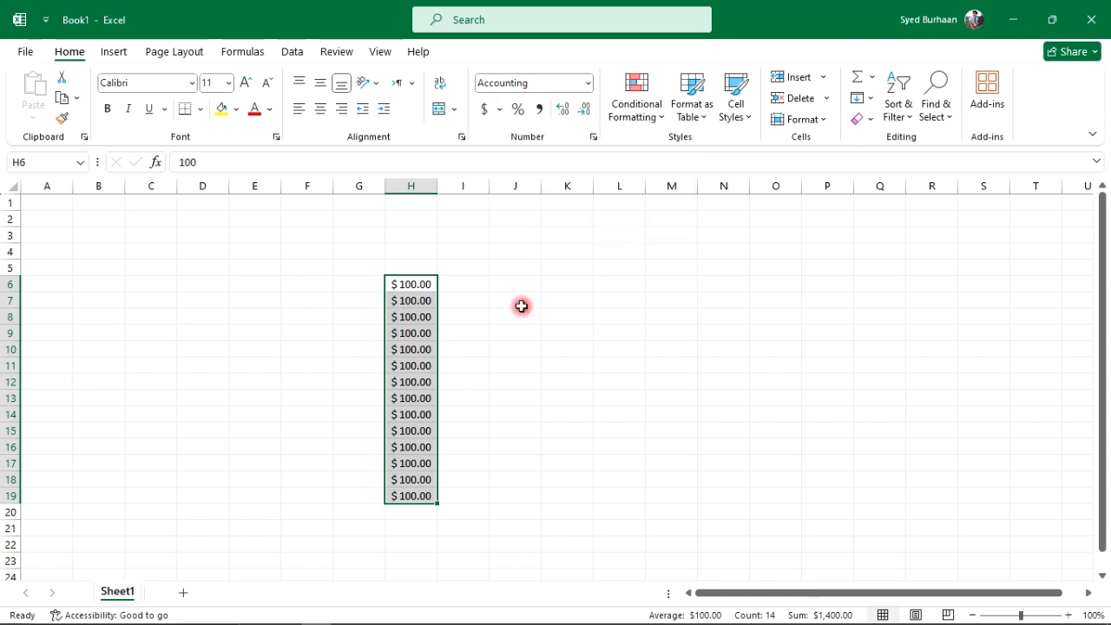
Apply Percent Style to H6:H19 and replace it with Comma Style
{"action": "left_click", "coordinate": [515, 109]}
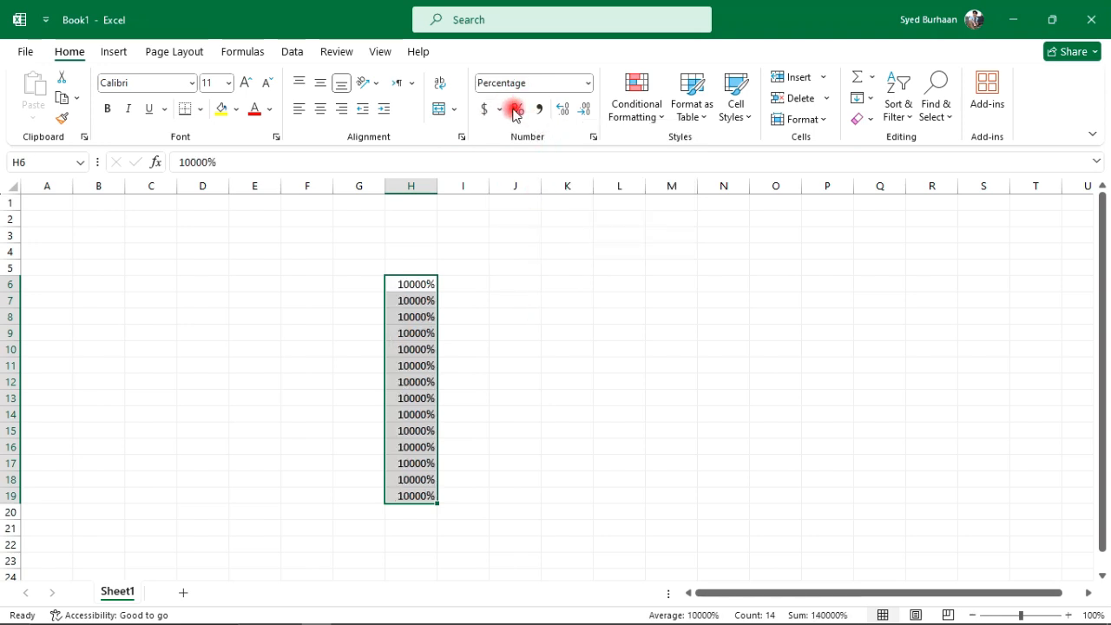
{"action": "left_click", "coordinate": [535, 111]}
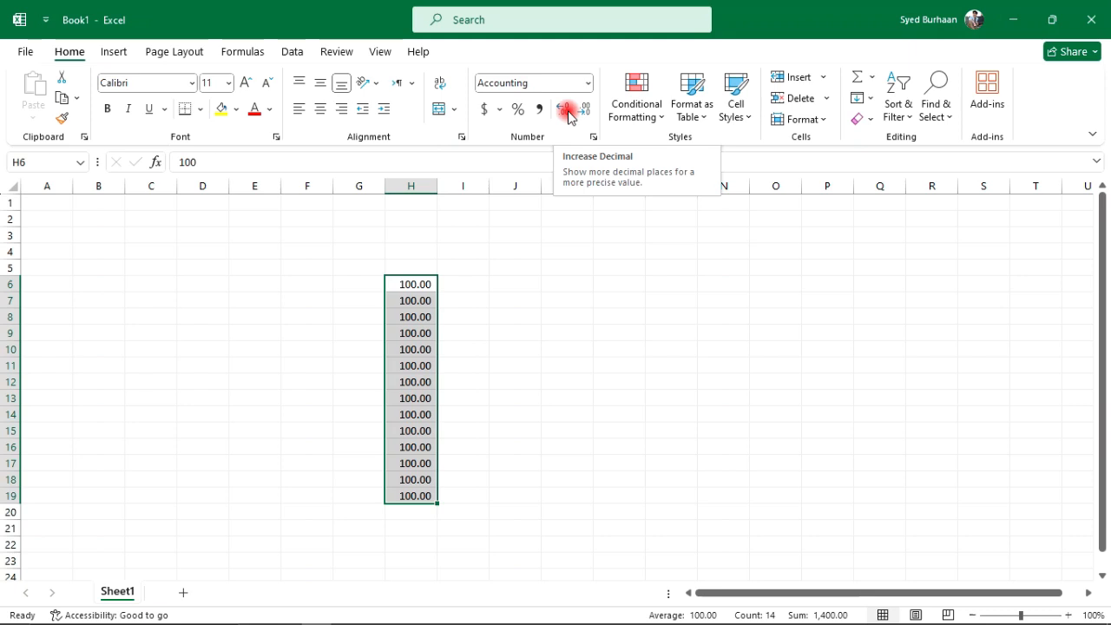
{"action": "key", "text": "Delete"}
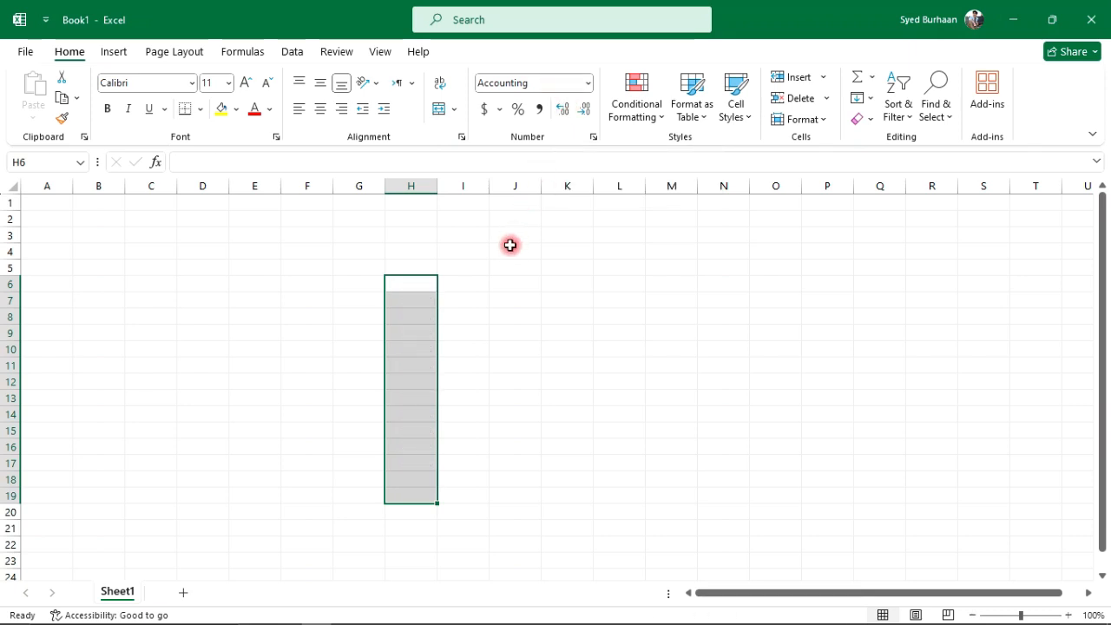
{"action": "left_click", "coordinate": [464, 281]}
{"action": "type", "text": "0"}
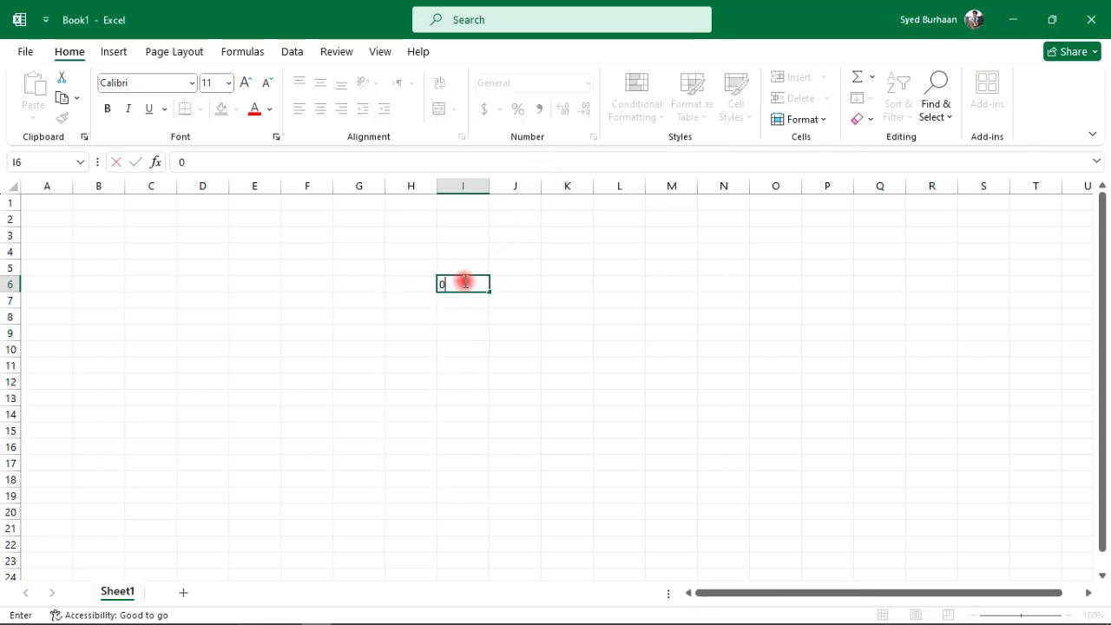
{"action": "type", "text": "3000"}
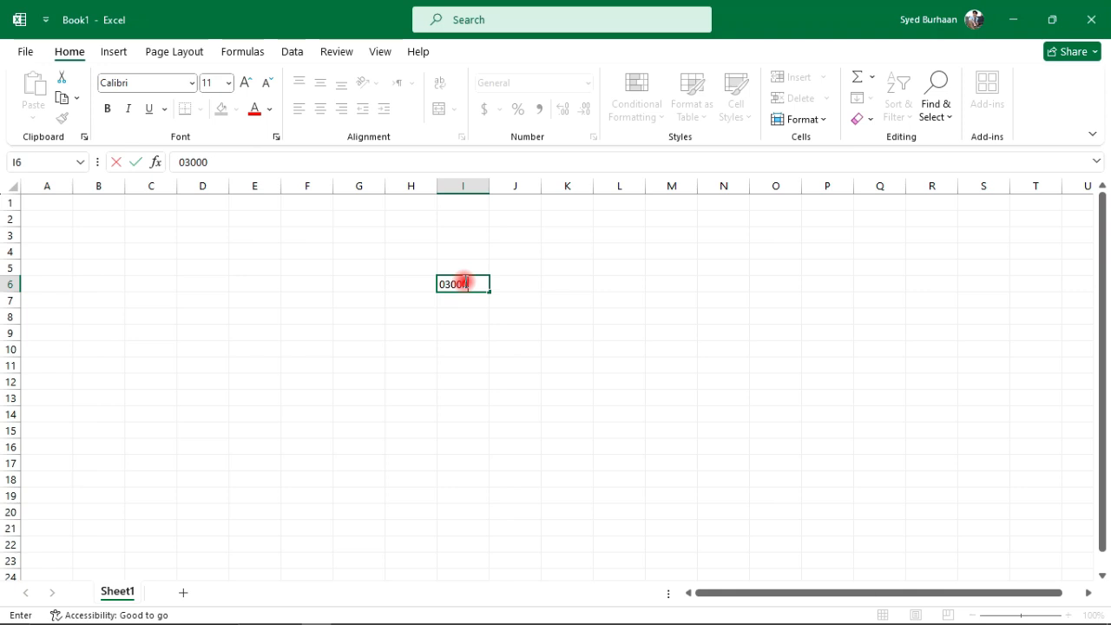
{"action": "type", "text": "000000"}
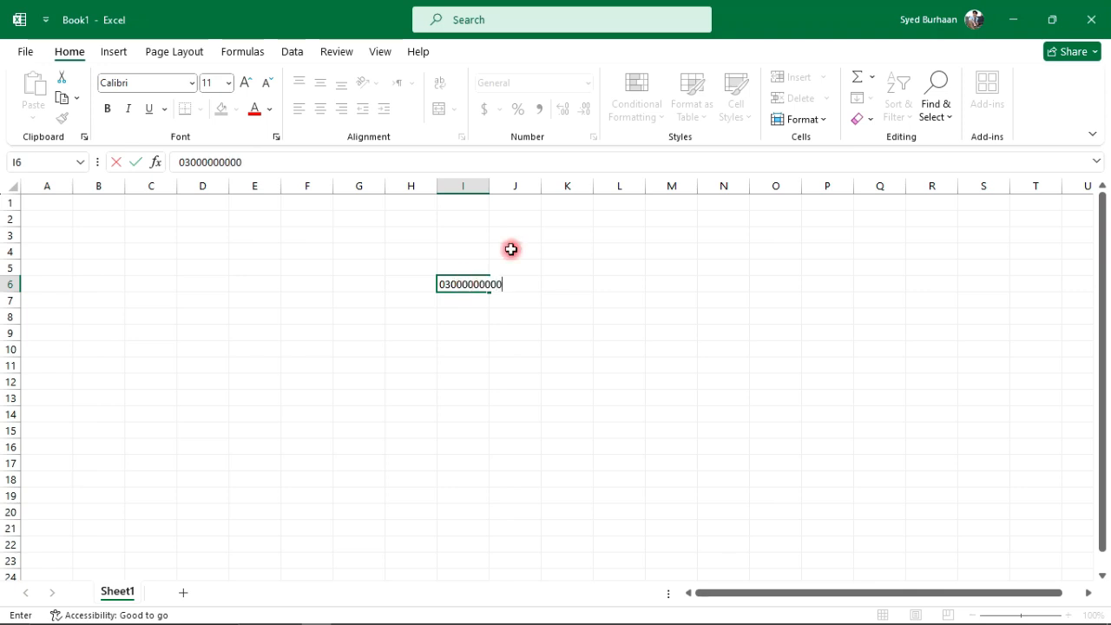
{"action": "left_click", "coordinate": [551, 220]}
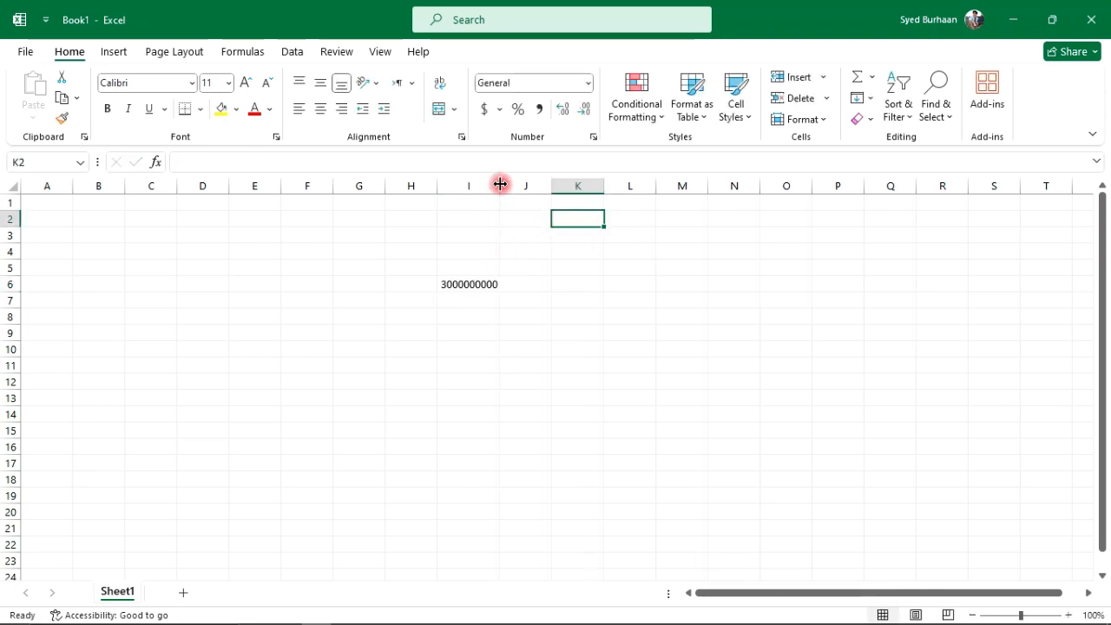
Widen column I and adjust the decimals of I6 up and down, finishing with two decimal places
{"action": "left_click_drag", "start_coordinate": [498, 186], "coordinate": [576, 210]}
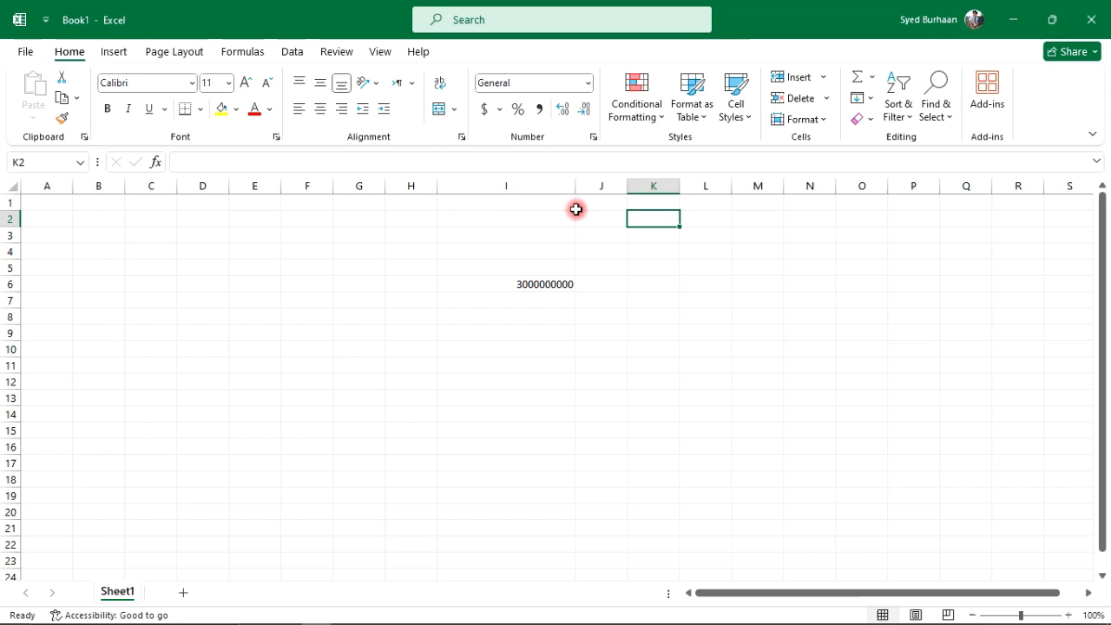
{"action": "left_click", "coordinate": [527, 281]}
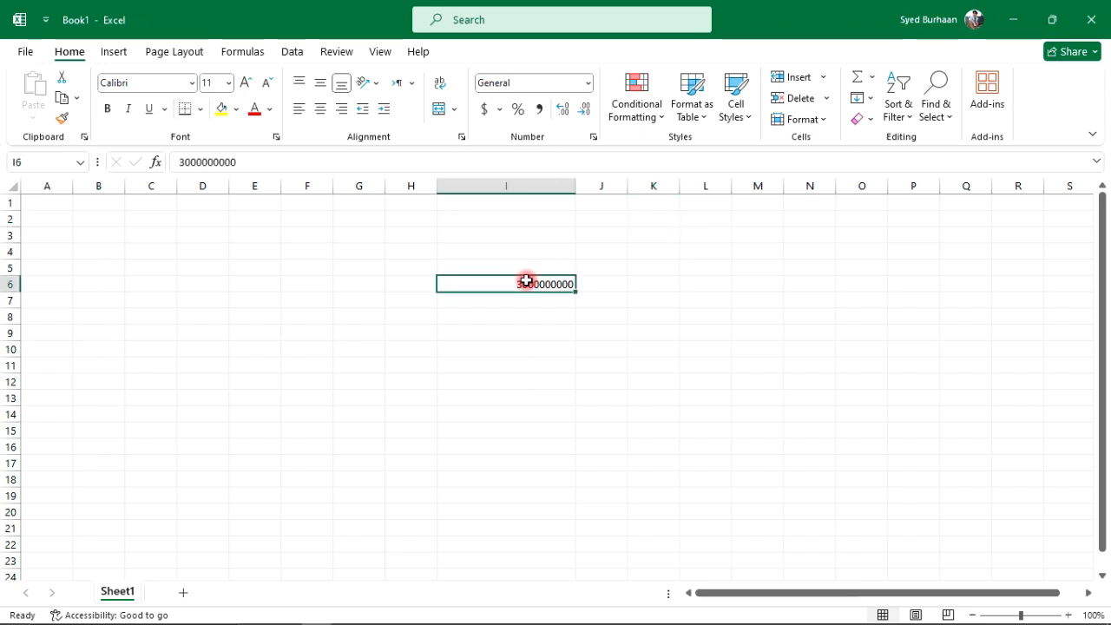
{"action": "left_click", "coordinate": [563, 110]}
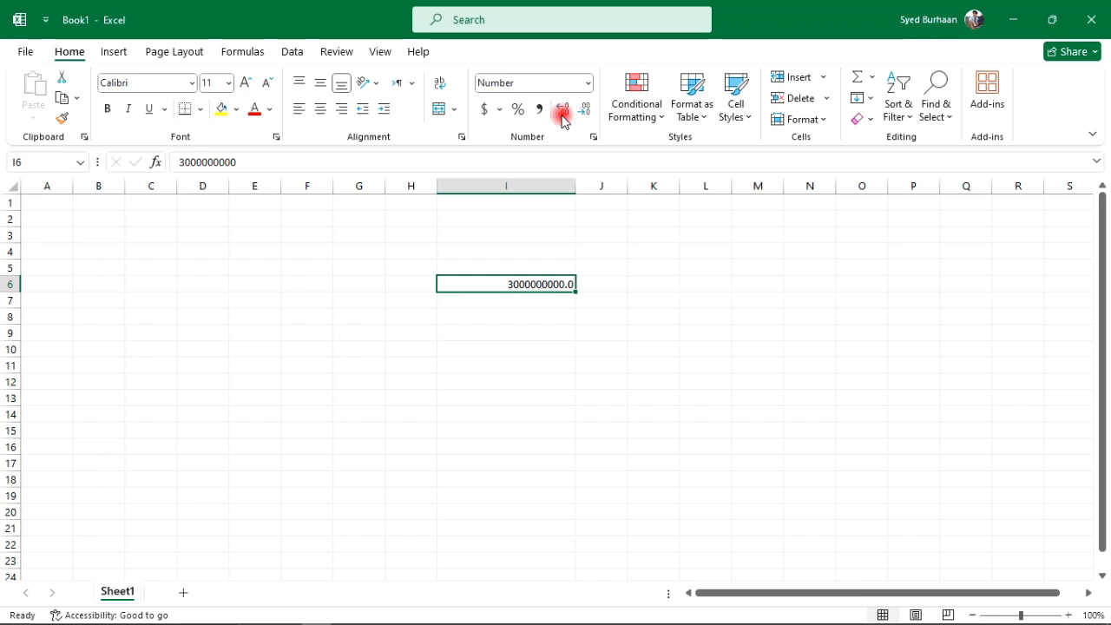
{"action": "left_click", "coordinate": [583, 111]}
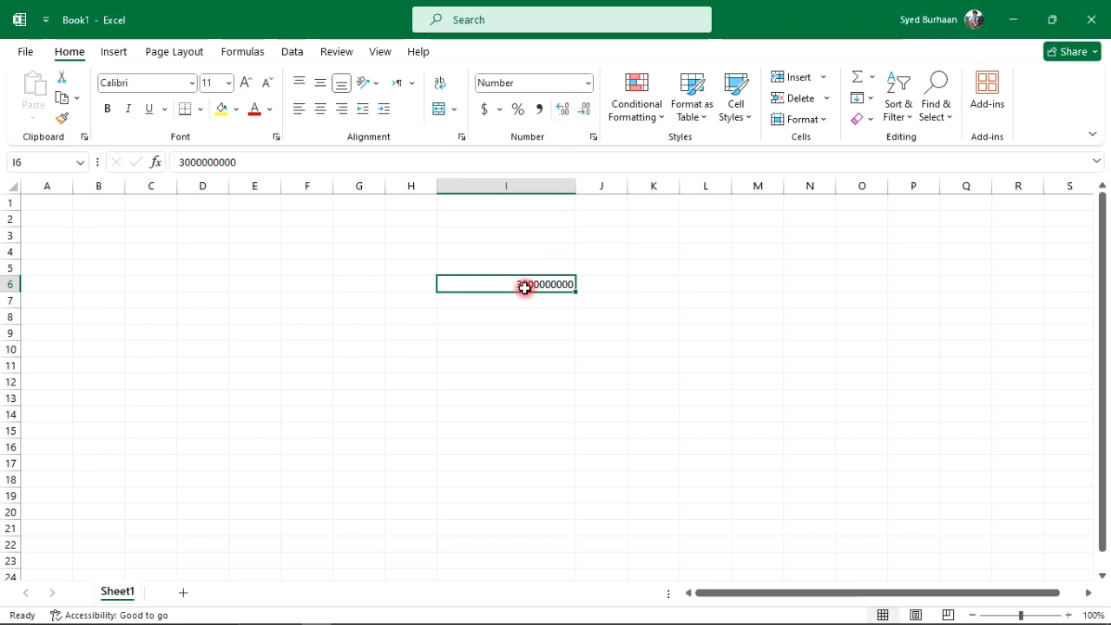
{"action": "left_click", "coordinate": [562, 110]}
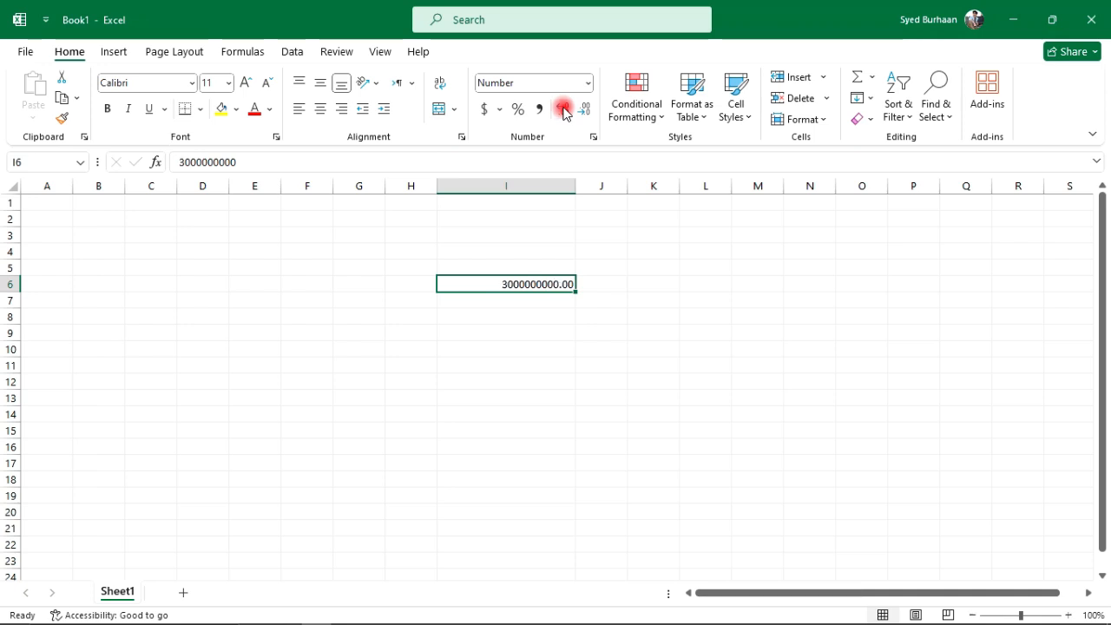
Edit the number in I6 by inserting "0." in front of it
{"action": "double_click", "coordinate": [511, 284]}
{"action": "type", "text": "0"}
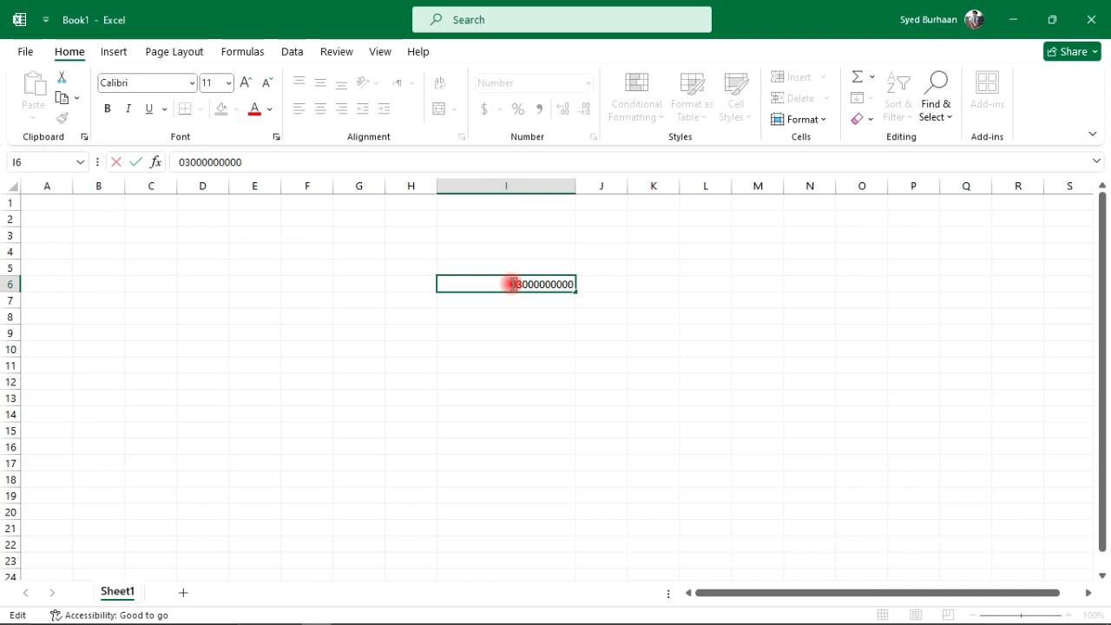
{"action": "type", "text": "."}
{"action": "left_click", "coordinate": [533, 377]}
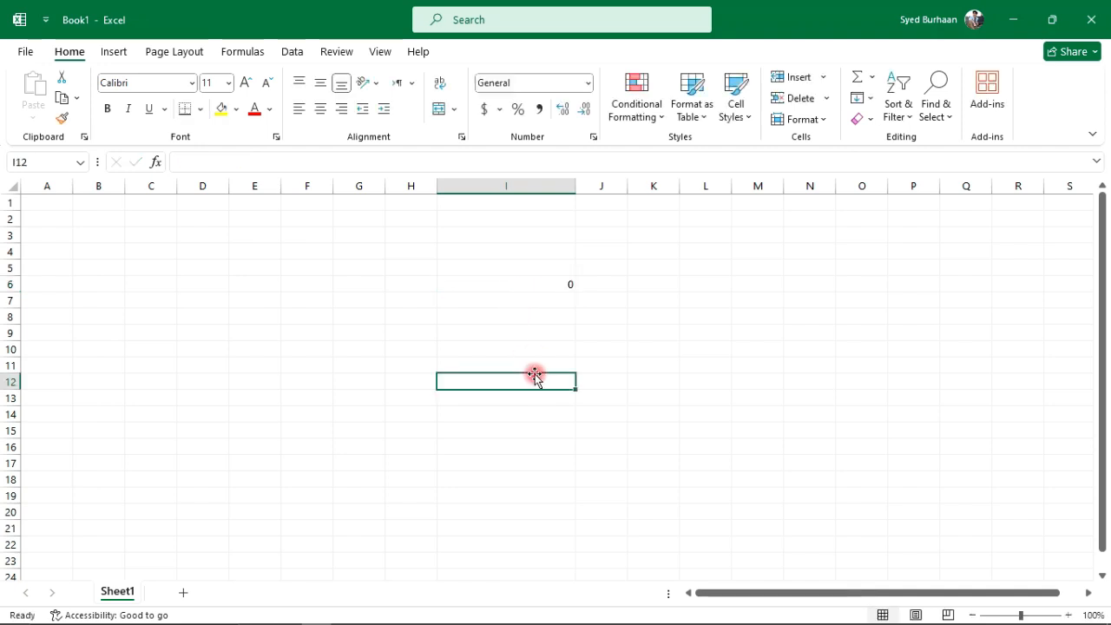
Check the stored value of I6 and undo the decimal edit to that cell
{"action": "left_click", "coordinate": [553, 286]}
{"action": "double_click", "coordinate": [553, 286]}
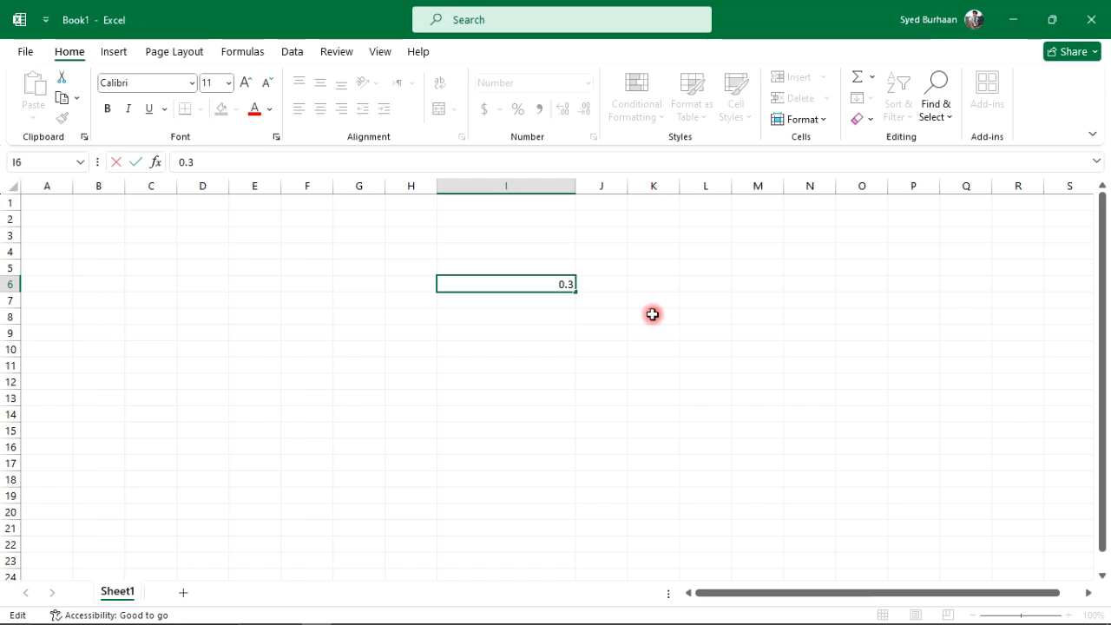
{"action": "left_click", "coordinate": [565, 337]}
{"action": "left_click", "coordinate": [559, 284]}
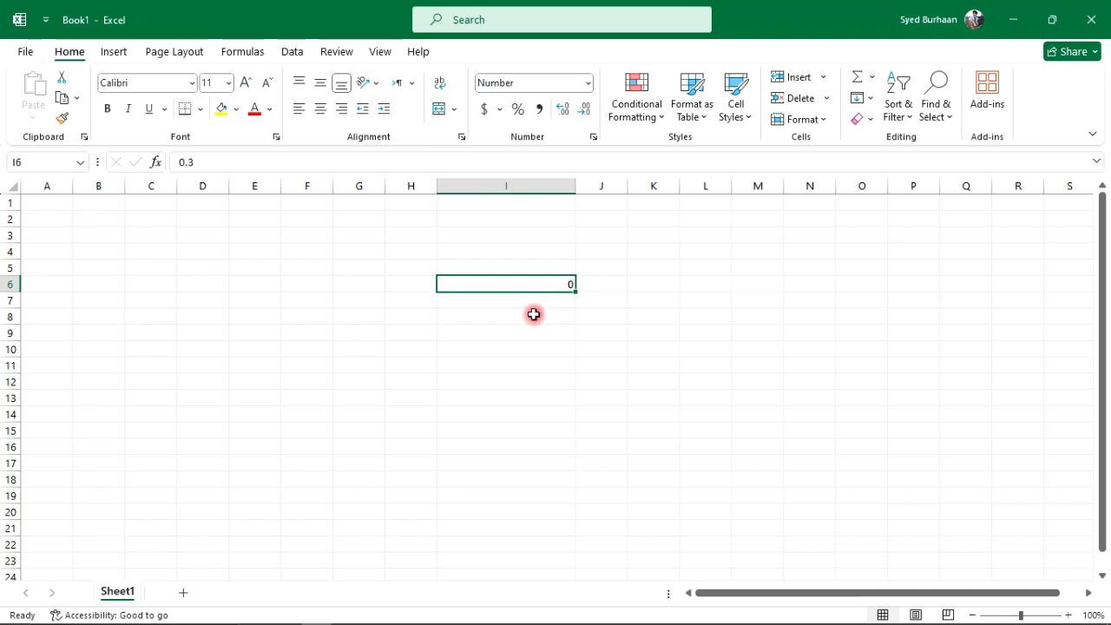
{"action": "key", "text": "ctrl+z"}
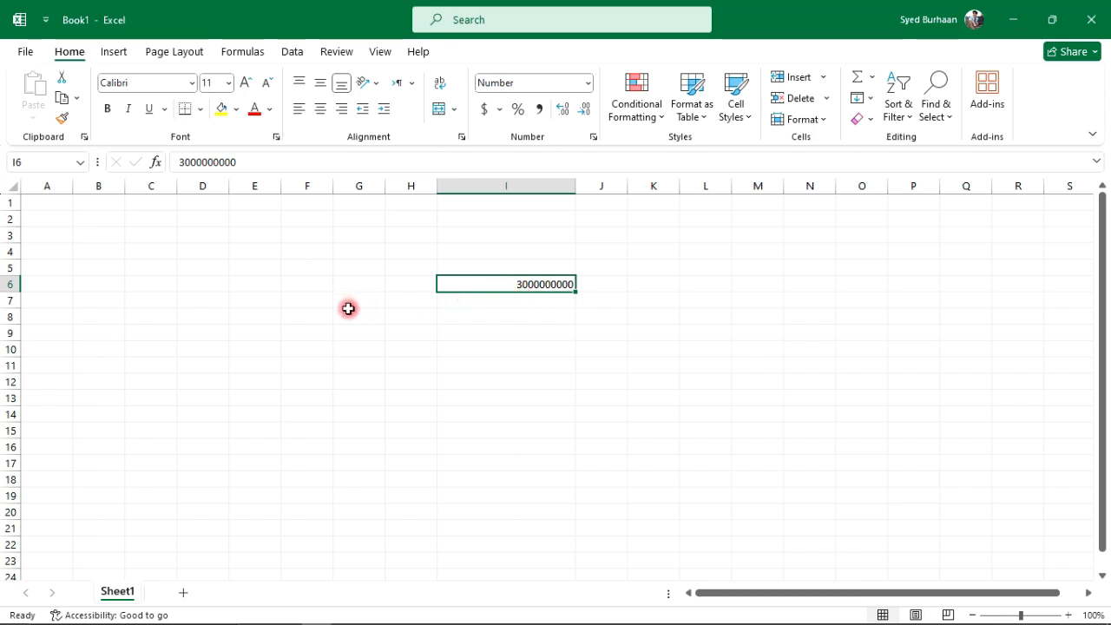
{"action": "left_click", "coordinate": [309, 271]}
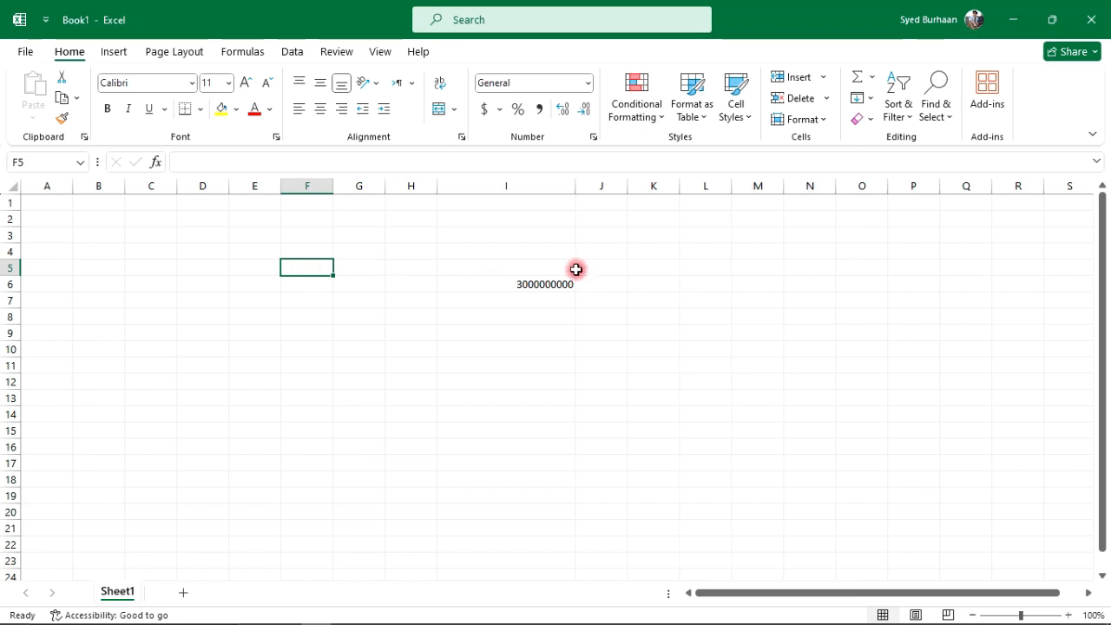
Set the number format of cell I6 to General
{"action": "left_click", "coordinate": [545, 284]}
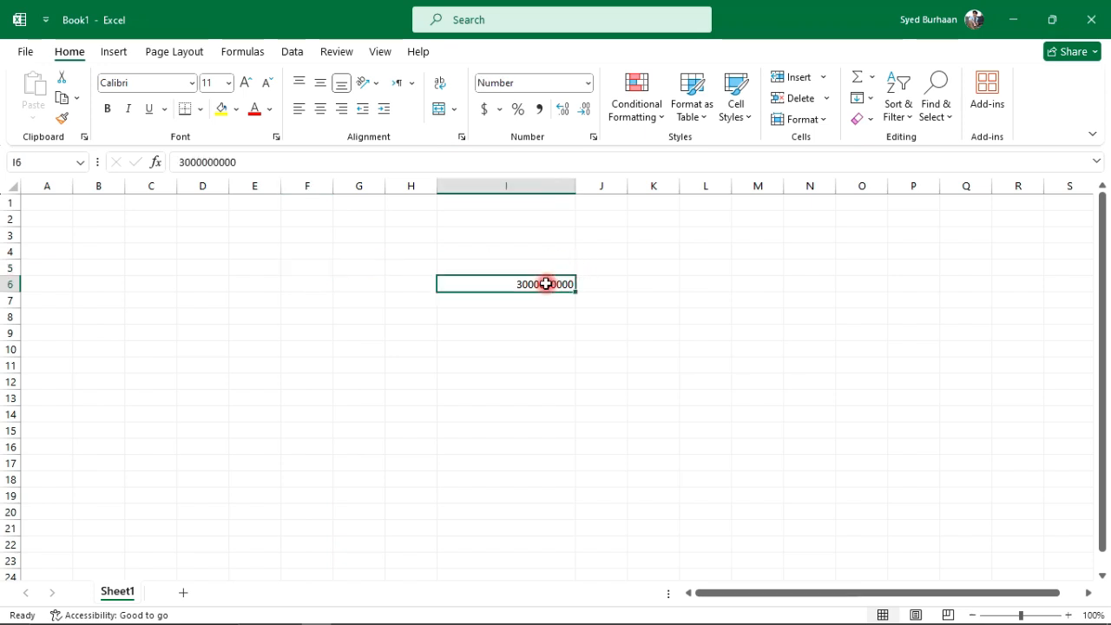
{"action": "left_click", "coordinate": [589, 83]}
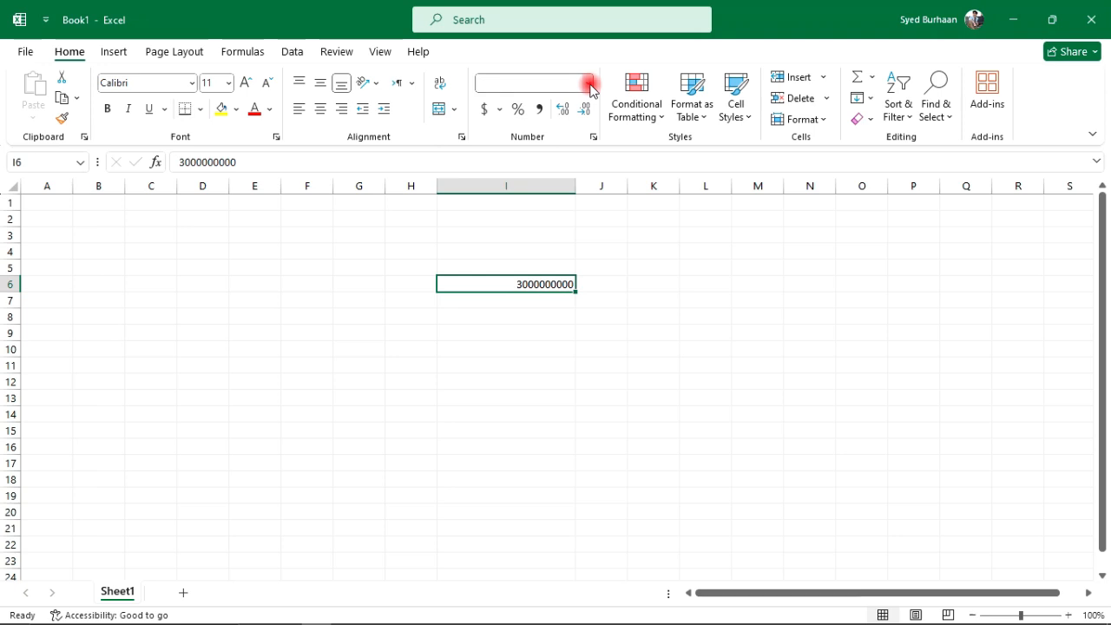
{"action": "left_click", "coordinate": [564, 111]}
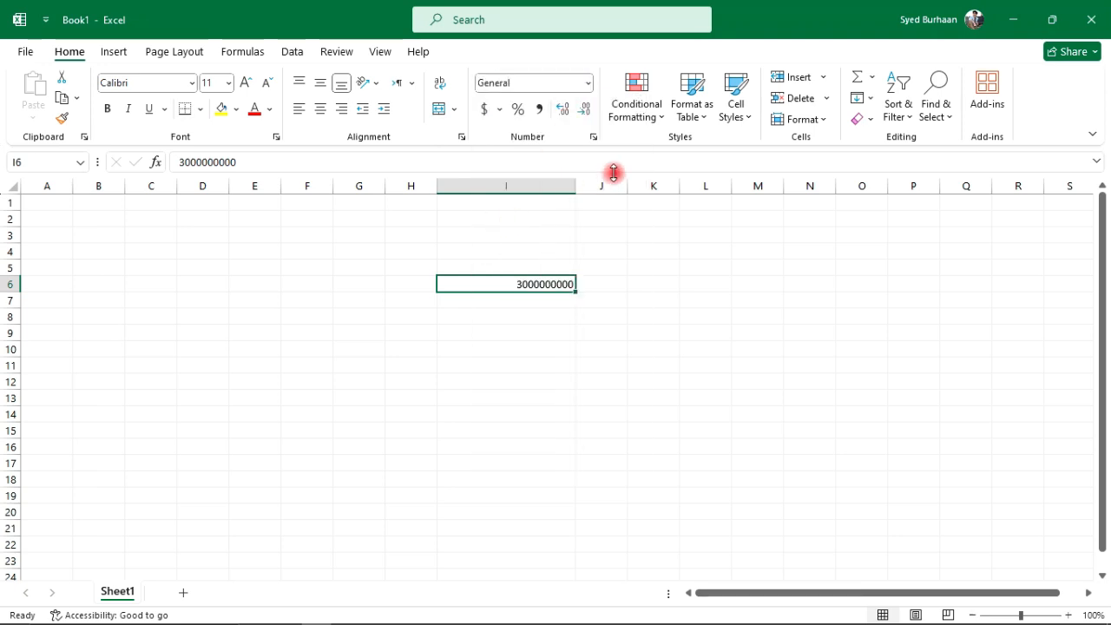
{"action": "left_click", "coordinate": [480, 316]}
{"action": "left_click", "coordinate": [523, 279]}
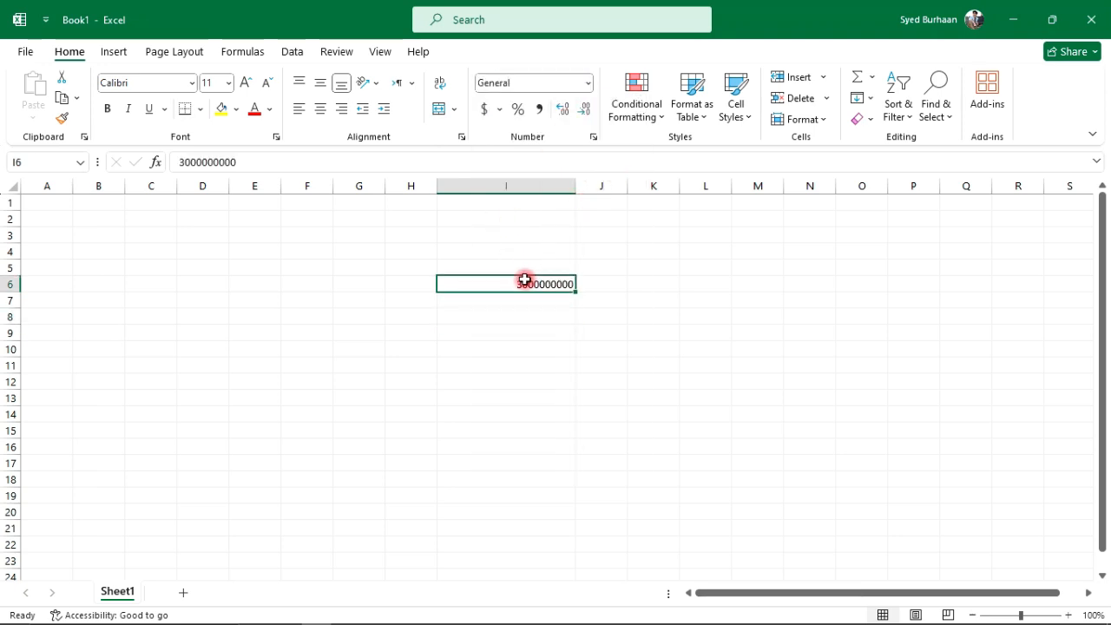
{"action": "left_click", "coordinate": [595, 138]}
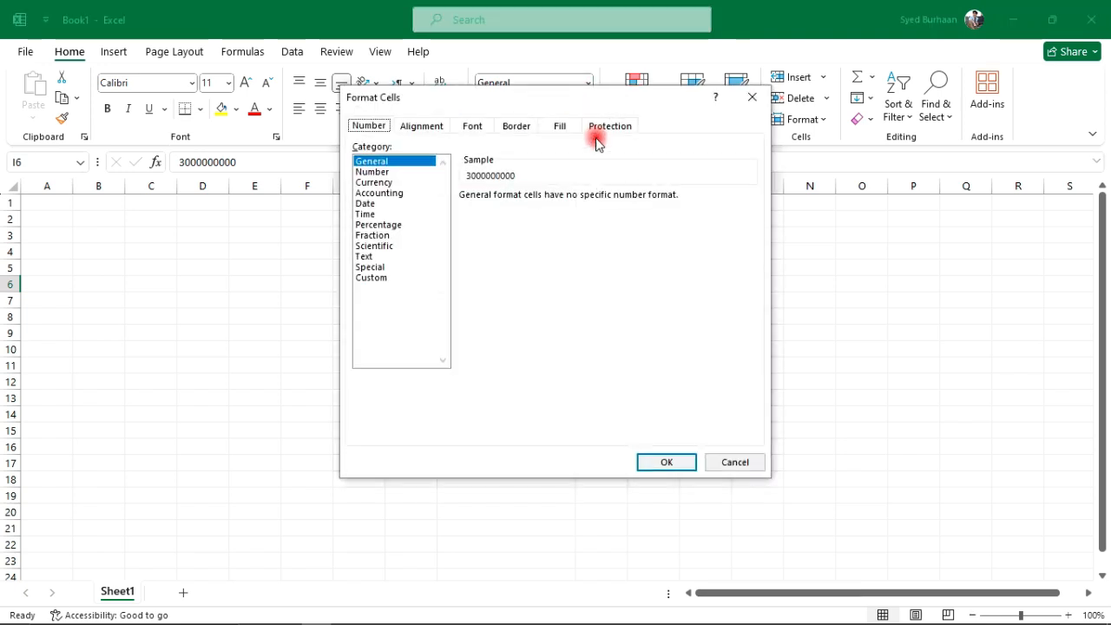
{"action": "left_click", "coordinate": [382, 279]}
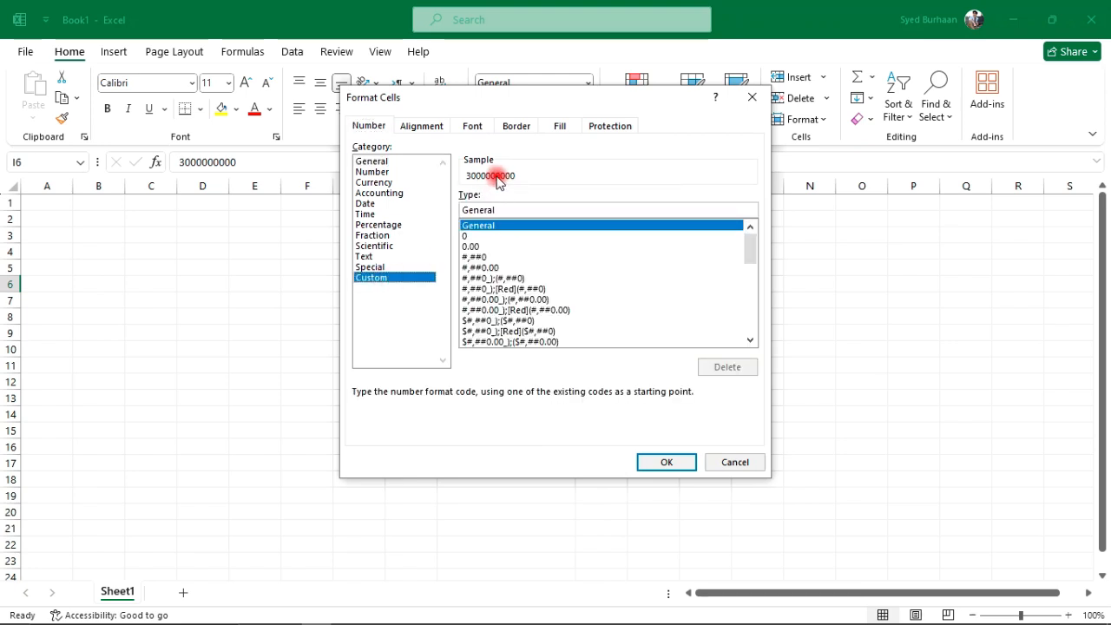
{"action": "left_click", "coordinate": [477, 237]}
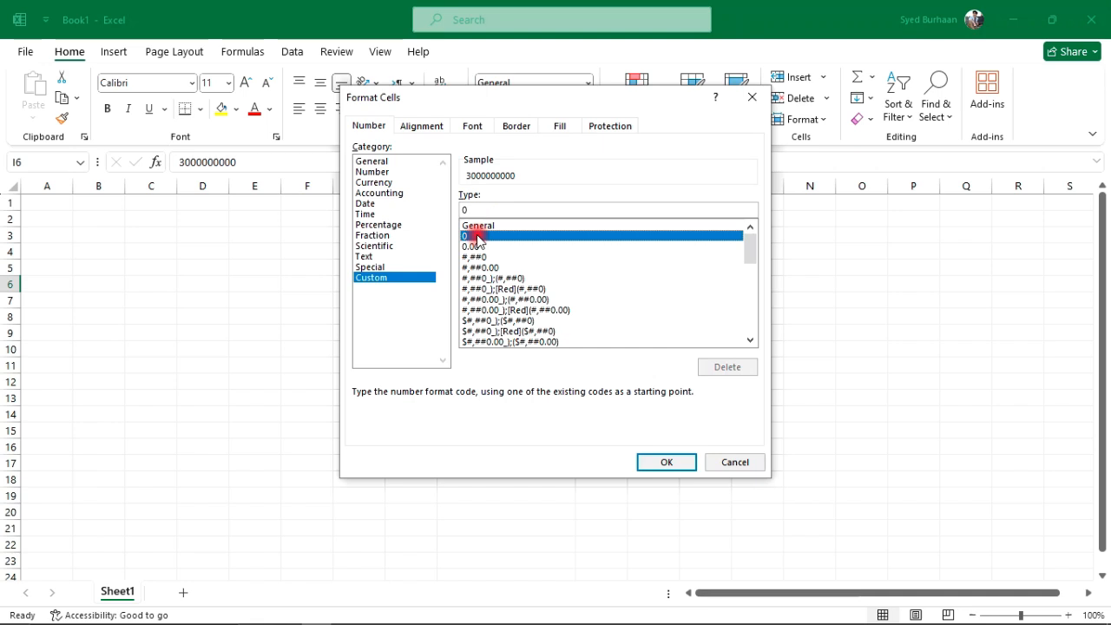
{"action": "left_click", "coordinate": [474, 211]}
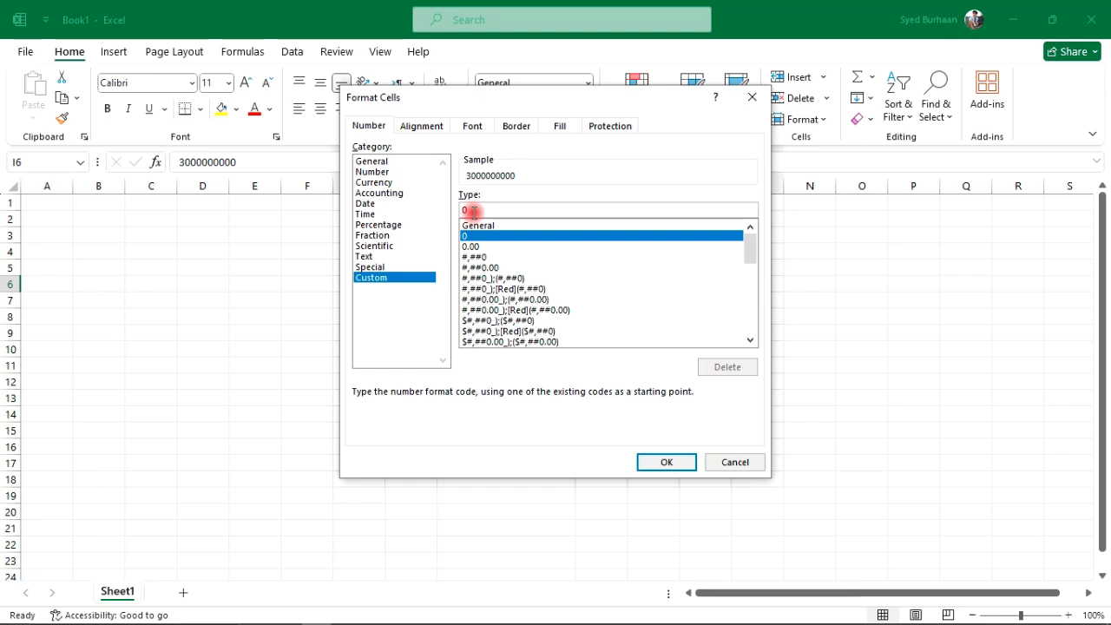
{"action": "type", "text": "0000000000"}
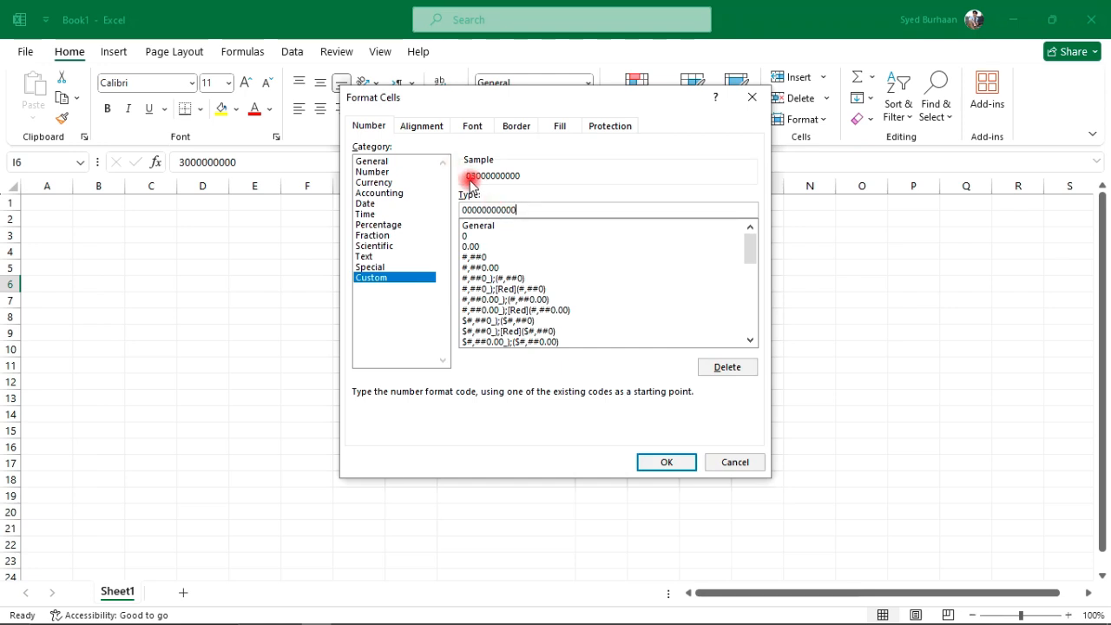
{"action": "left_click", "coordinate": [683, 461]}
{"action": "left_click", "coordinate": [542, 328]}
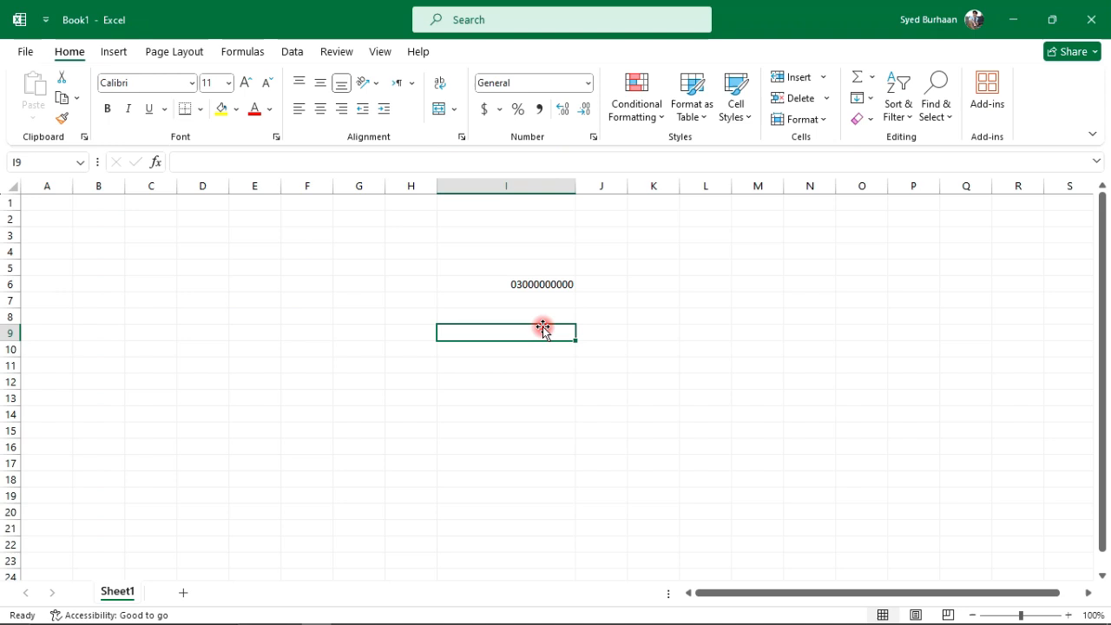
Compare the number displayed in cell I6 with its stored value
{"action": "left_click", "coordinate": [520, 282]}
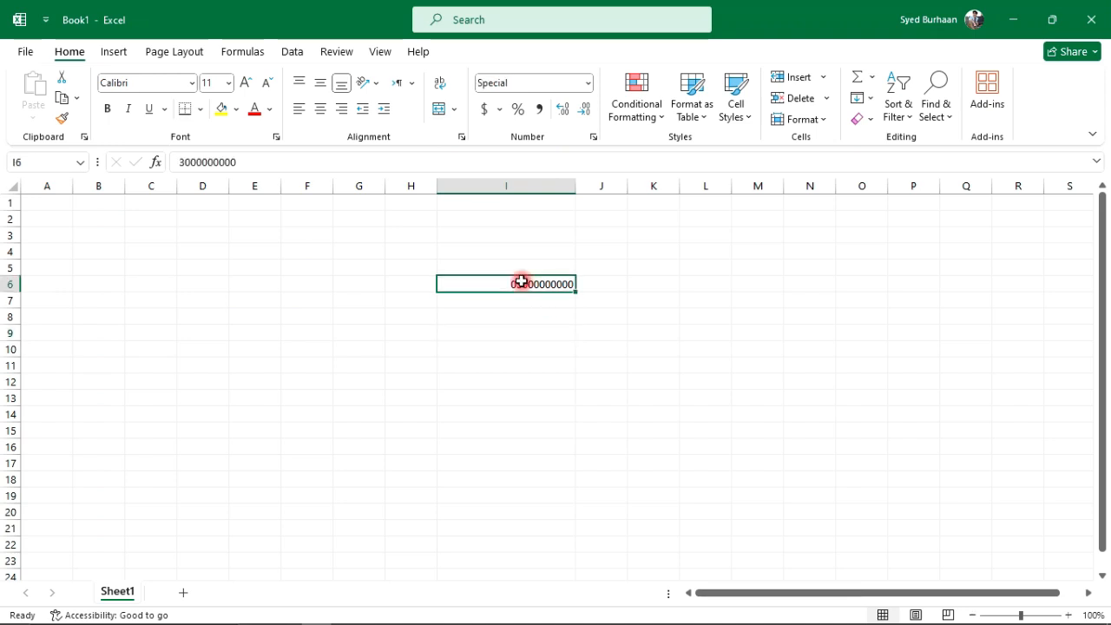
{"action": "left_click", "coordinate": [542, 350]}
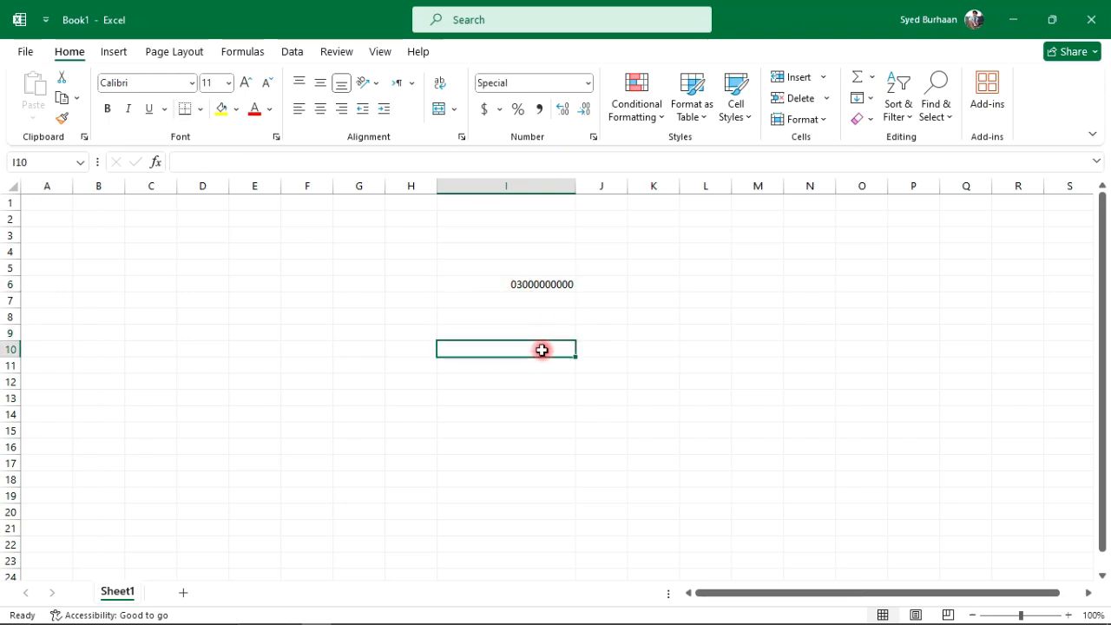
{"action": "left_click", "coordinate": [514, 290]}
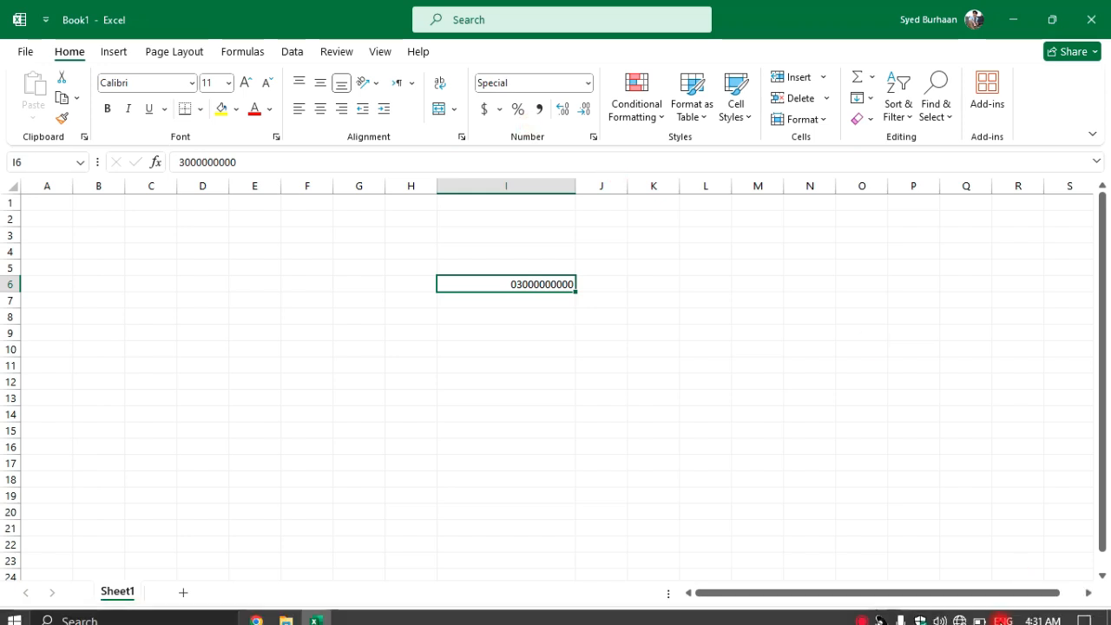
Look over the conditional formatting options, including the Highlight Cells Rules, without applying any
{"action": "left_click", "coordinate": [660, 116]}
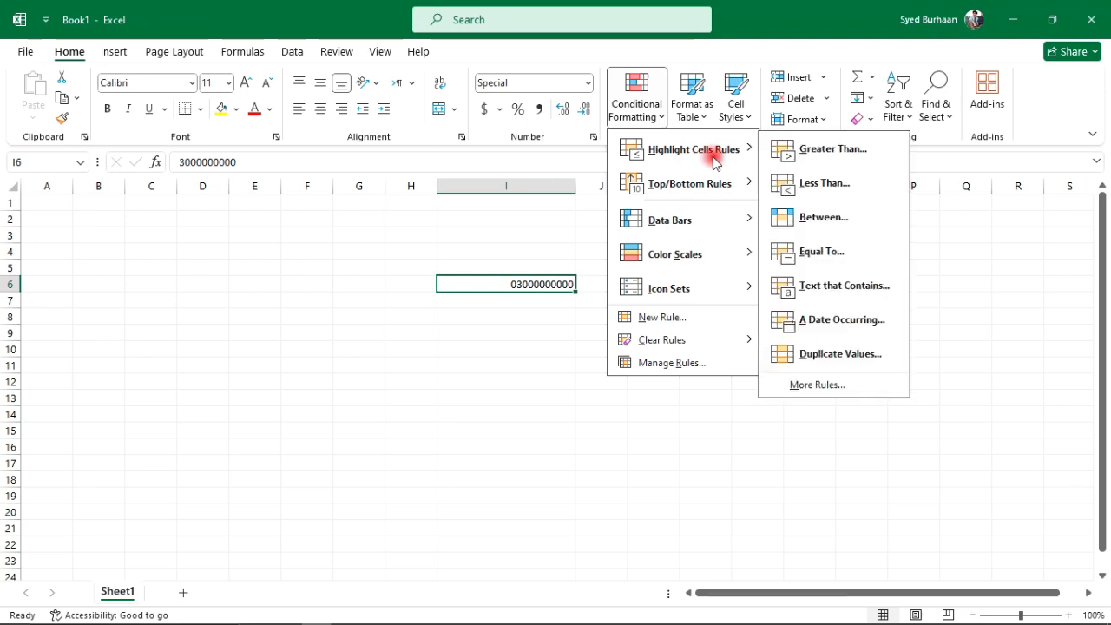
{"action": "mouse_move", "coordinate": [707, 163]}
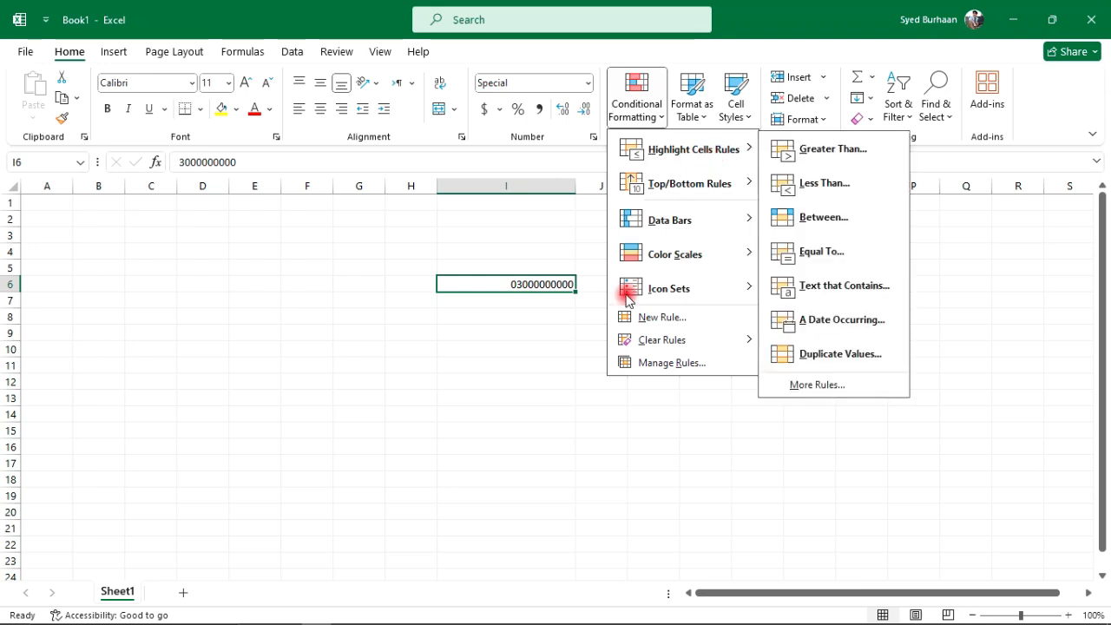
{"action": "left_click", "coordinate": [509, 360]}
Enter 200 in I11 and 100 in I12, and fill the 100 down to I15
{"action": "left_click", "coordinate": [508, 363]}
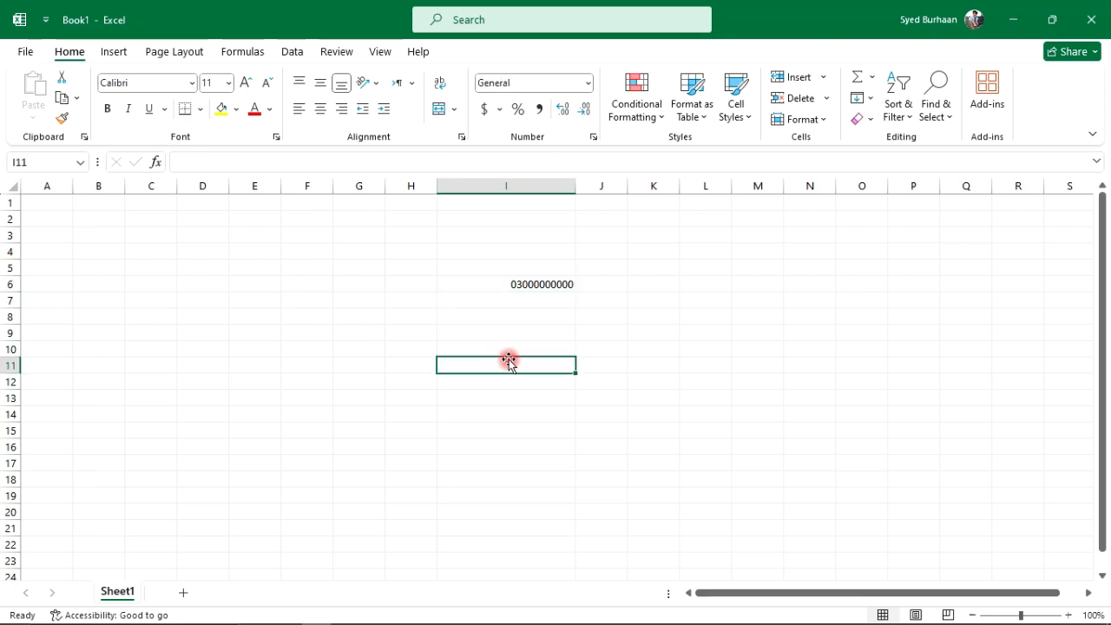
{"action": "type", "text": "0"}
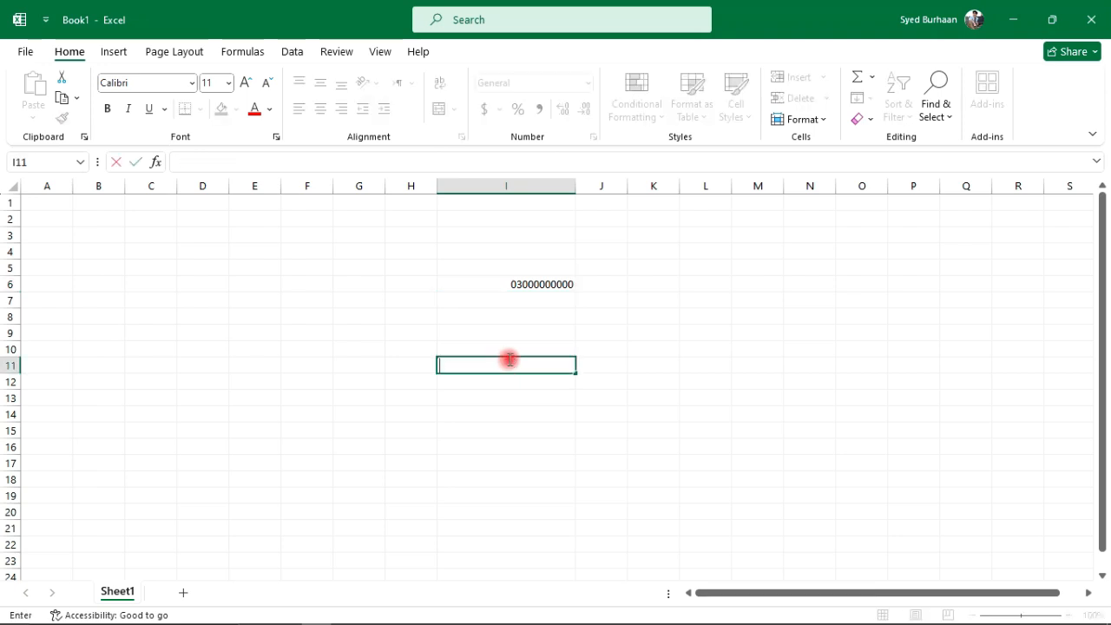
{"action": "type", "text": "00"}
{"action": "key", "text": "Return"}
{"action": "type", "text": "100"}
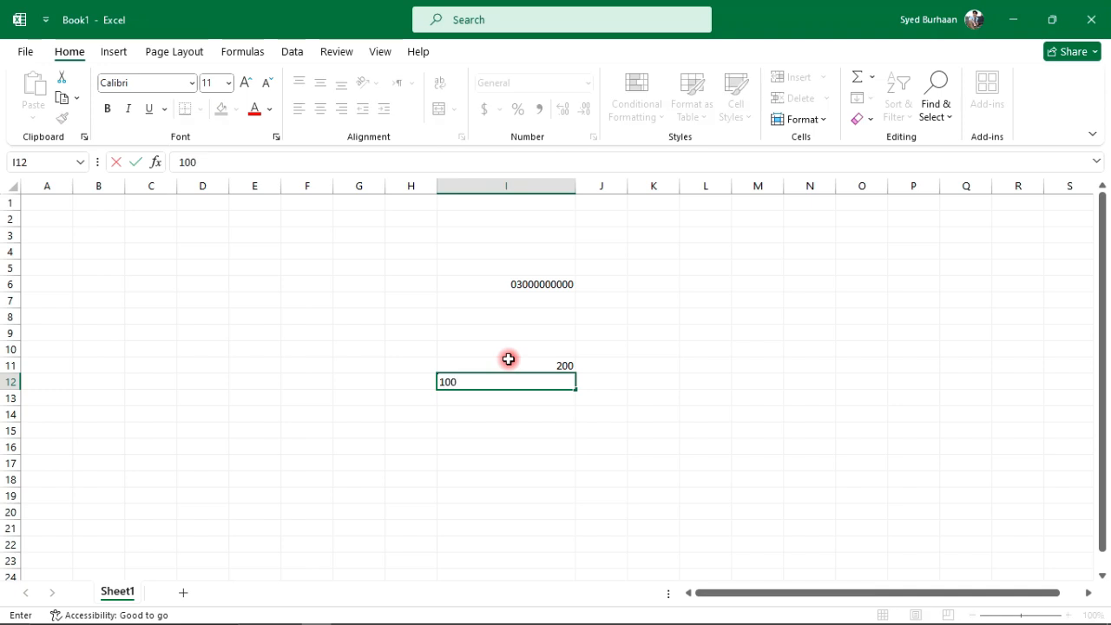
{"action": "left_click_drag", "start_coordinate": [577, 387], "coordinate": [574, 436]}
Highlight values greater than 150 in I11:I15 with Light Red Fill with Dark Red Text using conditional formatting
{"action": "left_click", "coordinate": [511, 363]}
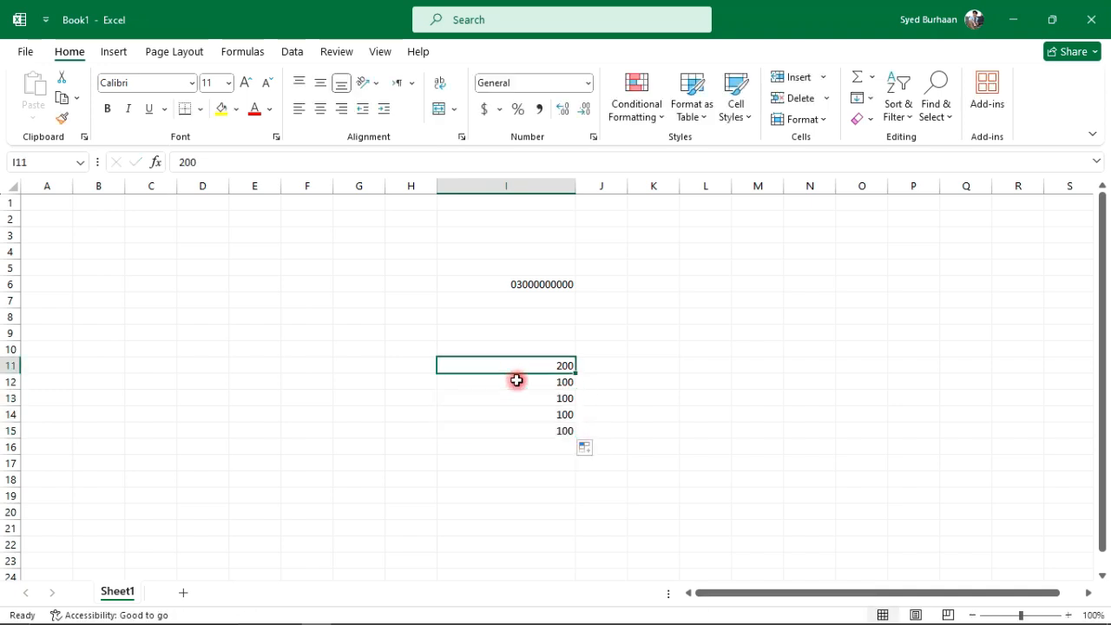
{"action": "left_click_drag", "start_coordinate": [516, 380], "coordinate": [521, 434]}
{"action": "left_click", "coordinate": [657, 129]}
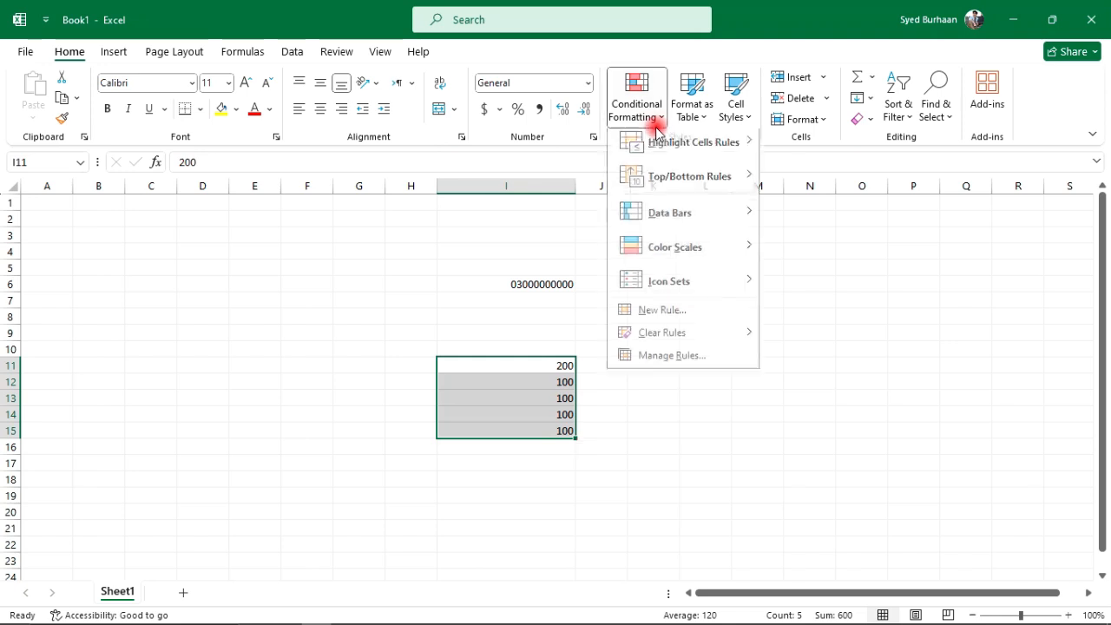
{"action": "mouse_move", "coordinate": [727, 147]}
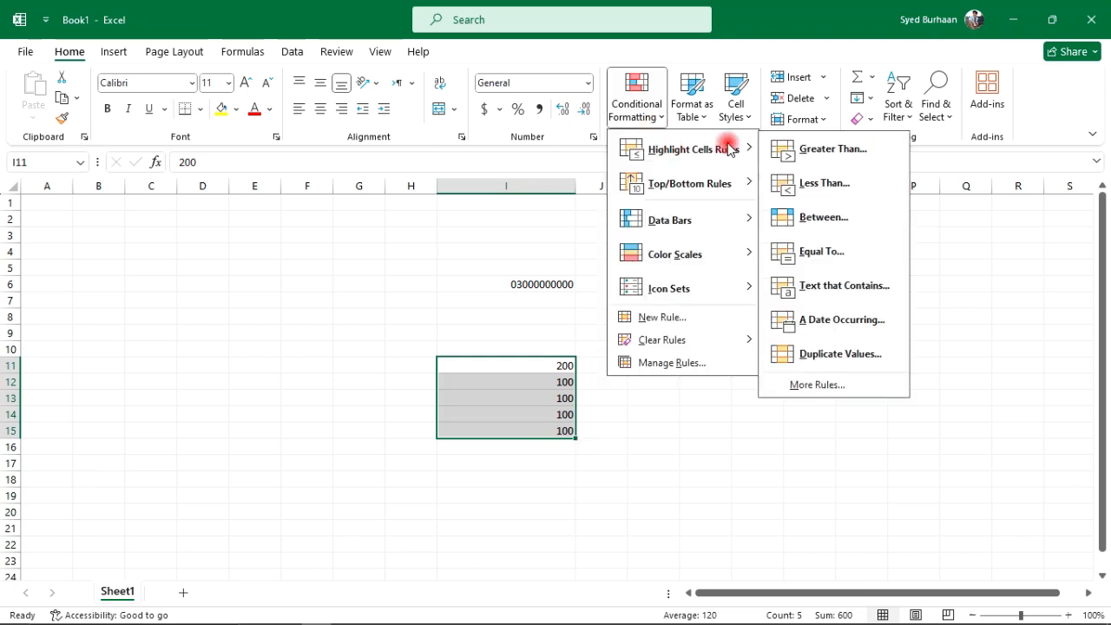
{"action": "left_click", "coordinate": [816, 150]}
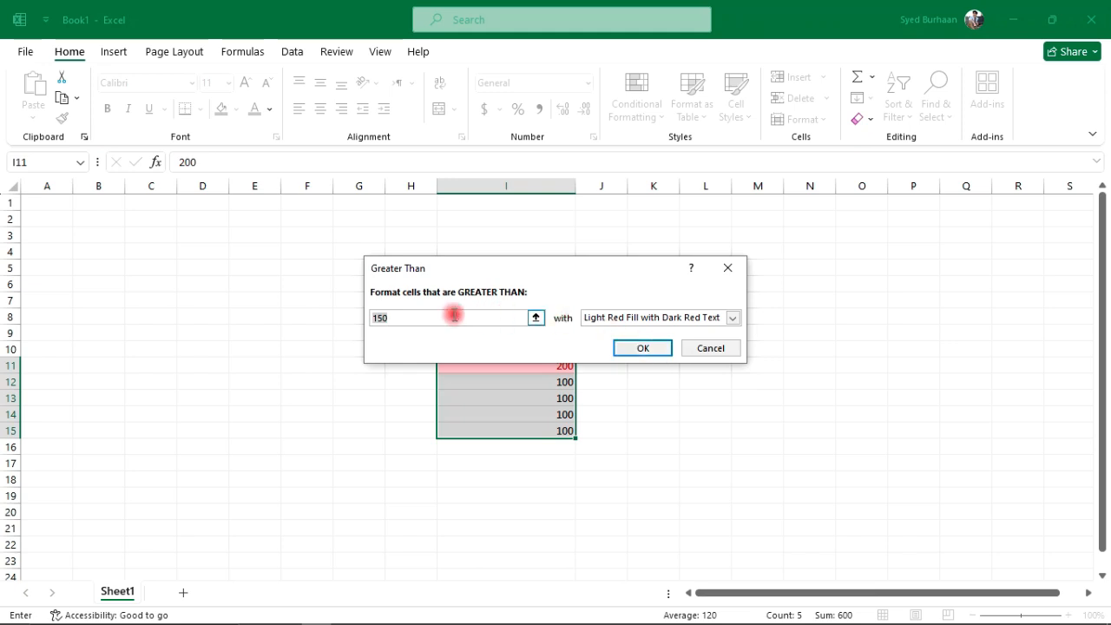
{"action": "left_click", "coordinate": [643, 347]}
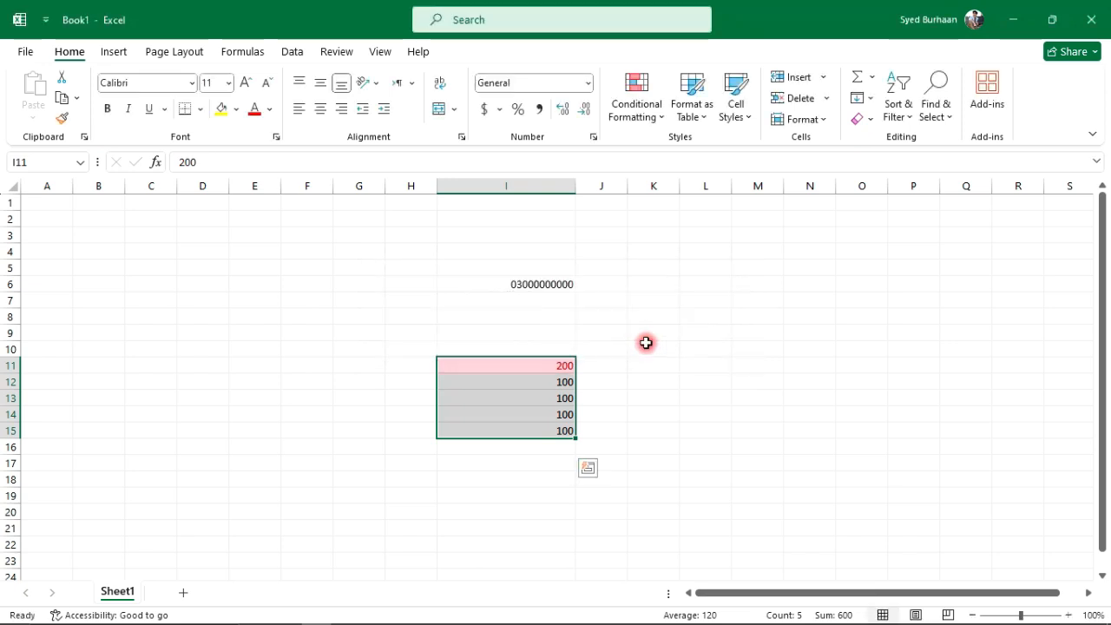
{"action": "left_click", "coordinate": [657, 395]}
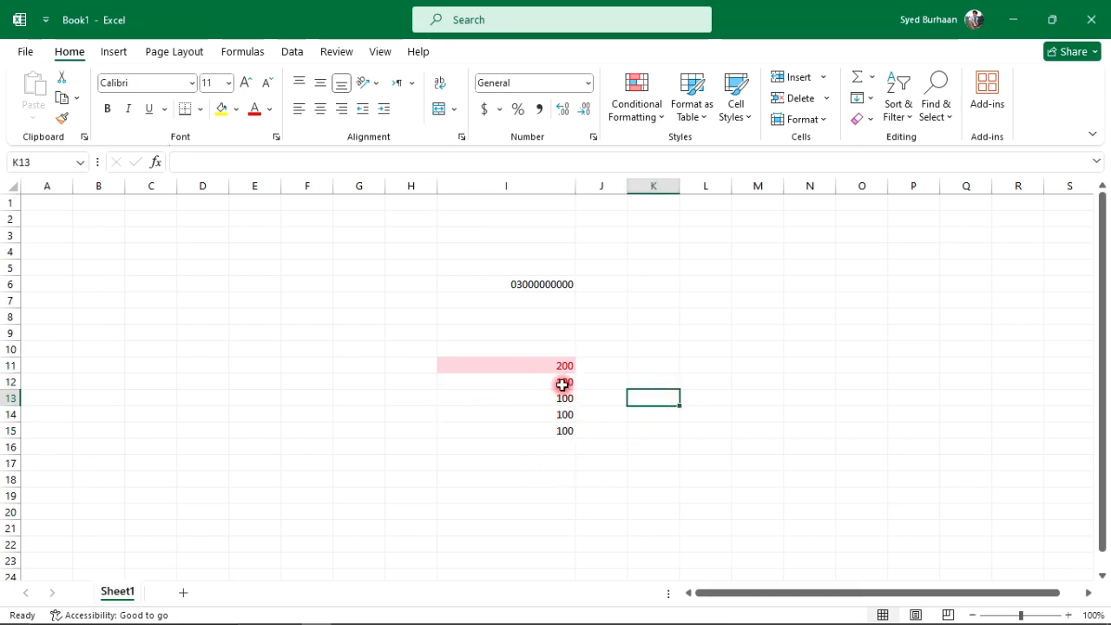
Change the value in I12 to 1000 and fill it down to I16
{"action": "double_click", "coordinate": [566, 383]}
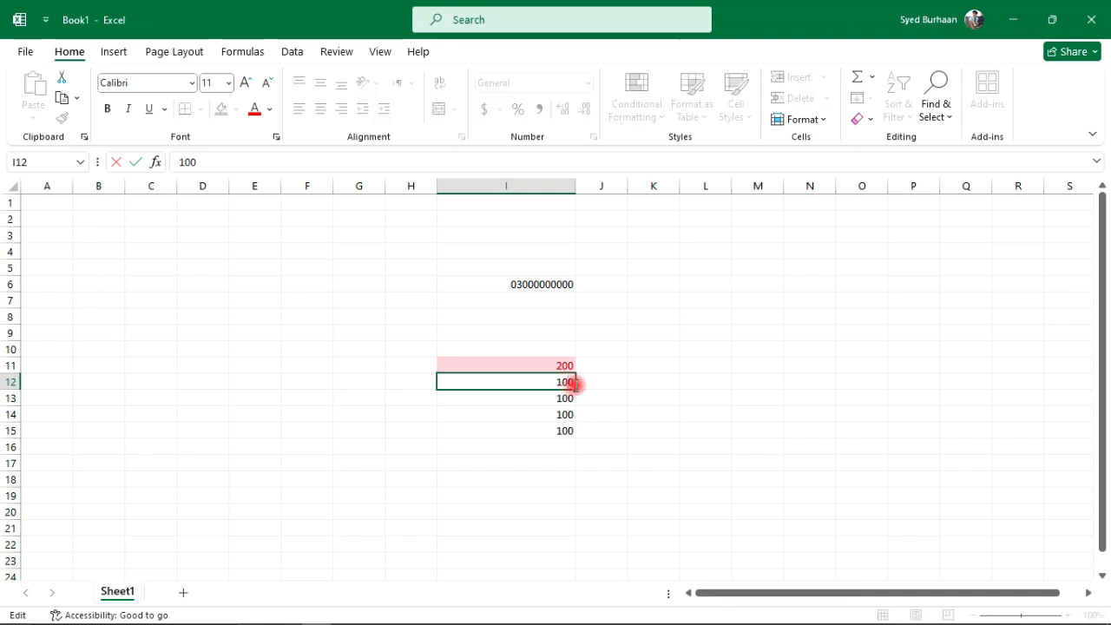
{"action": "type", "text": "0"}
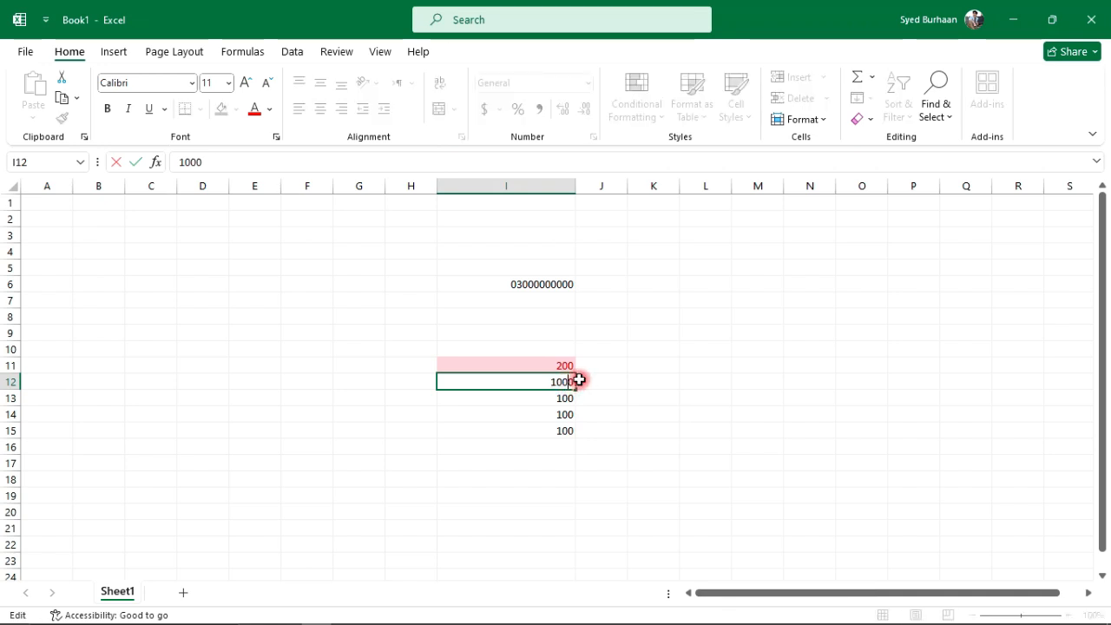
{"action": "left_click", "coordinate": [577, 382]}
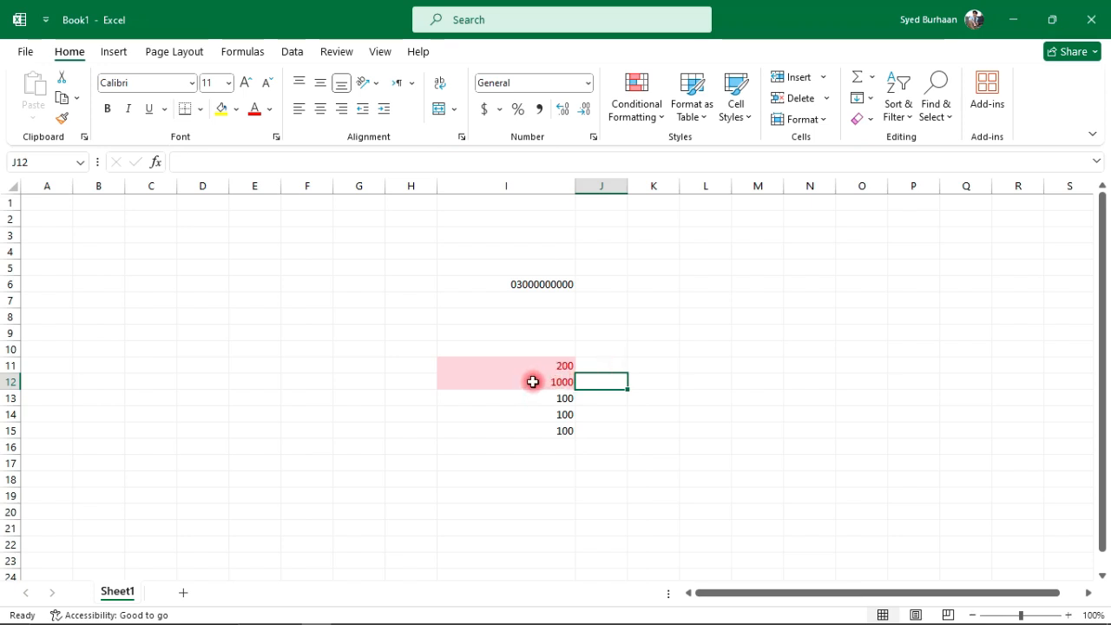
{"action": "left_click", "coordinate": [542, 380]}
{"action": "left_click_drag", "start_coordinate": [572, 390], "coordinate": [579, 449]}
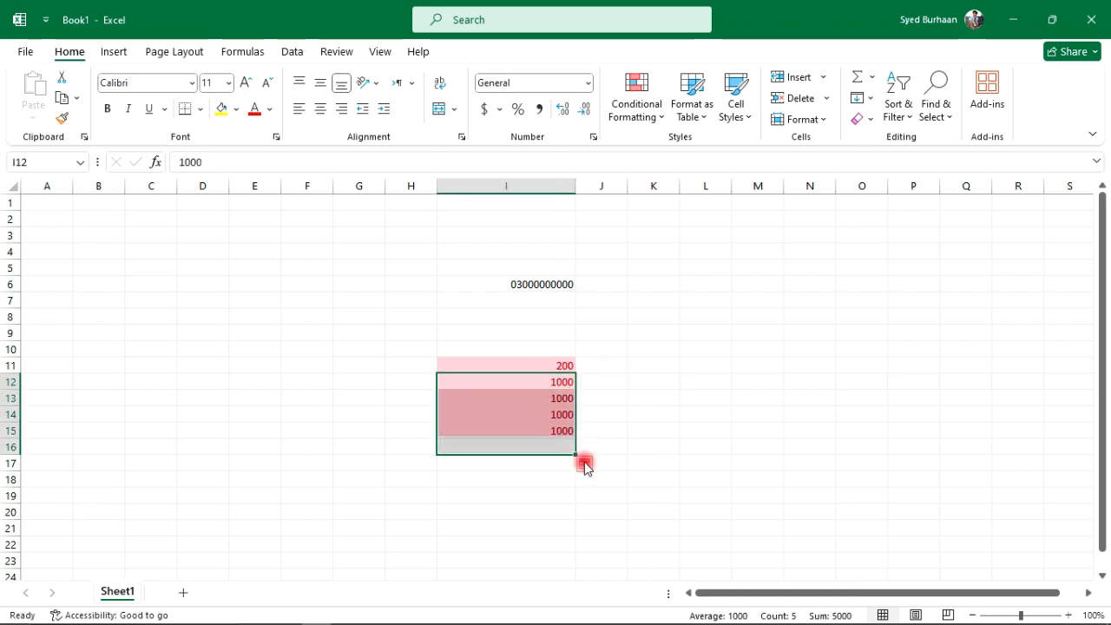
{"action": "left_click", "coordinate": [624, 441]}
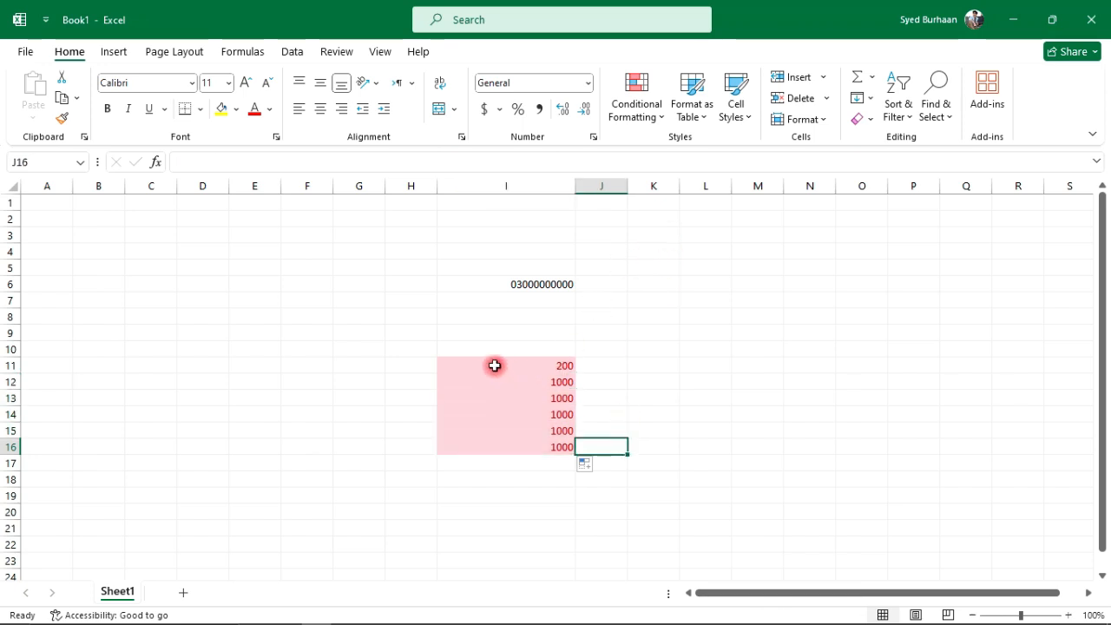
Apply light blue gradient fill data bars to I11:I16 using conditional formatting
{"action": "left_click_drag", "start_coordinate": [497, 366], "coordinate": [512, 473]}
{"action": "left_click", "coordinate": [512, 471]}
{"action": "key", "text": "shift+Up"}
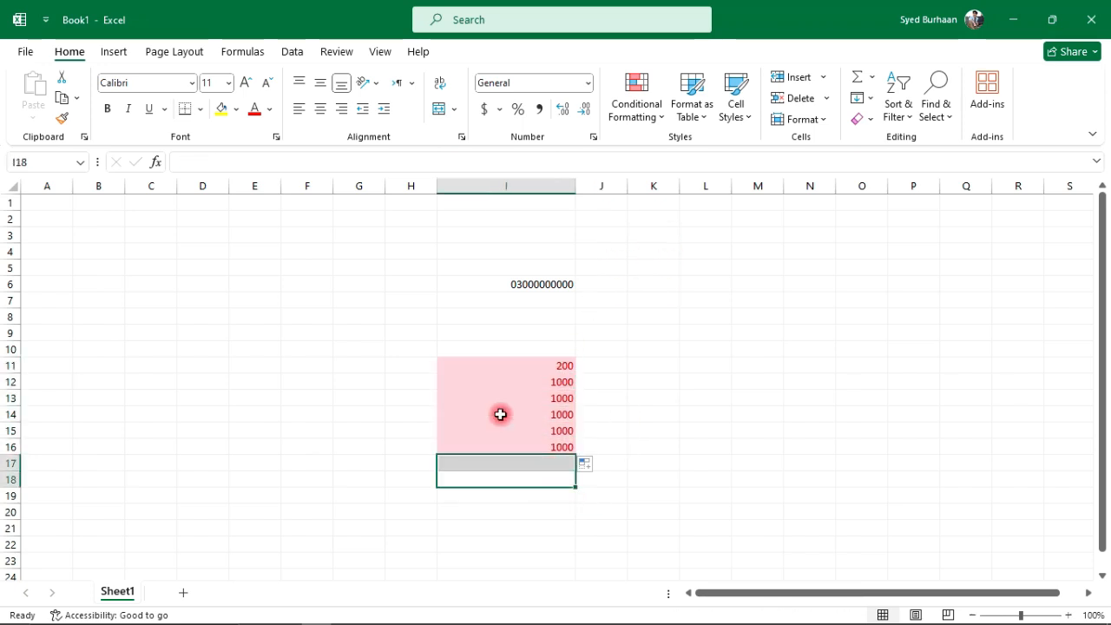
{"action": "left_click_drag", "start_coordinate": [467, 368], "coordinate": [518, 449]}
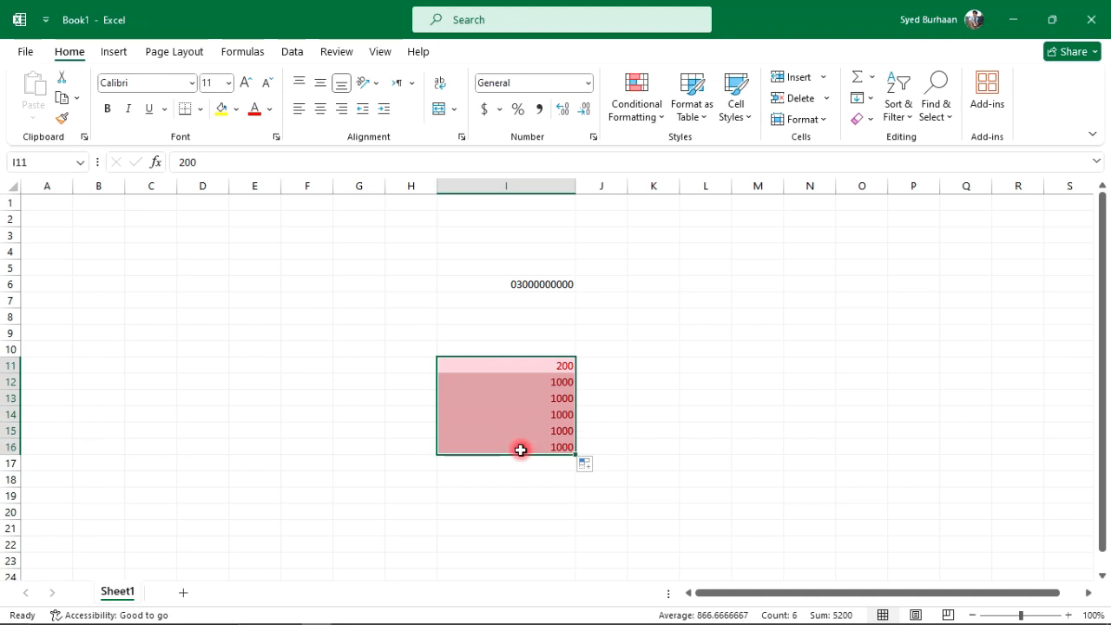
{"action": "left_click", "coordinate": [652, 117]}
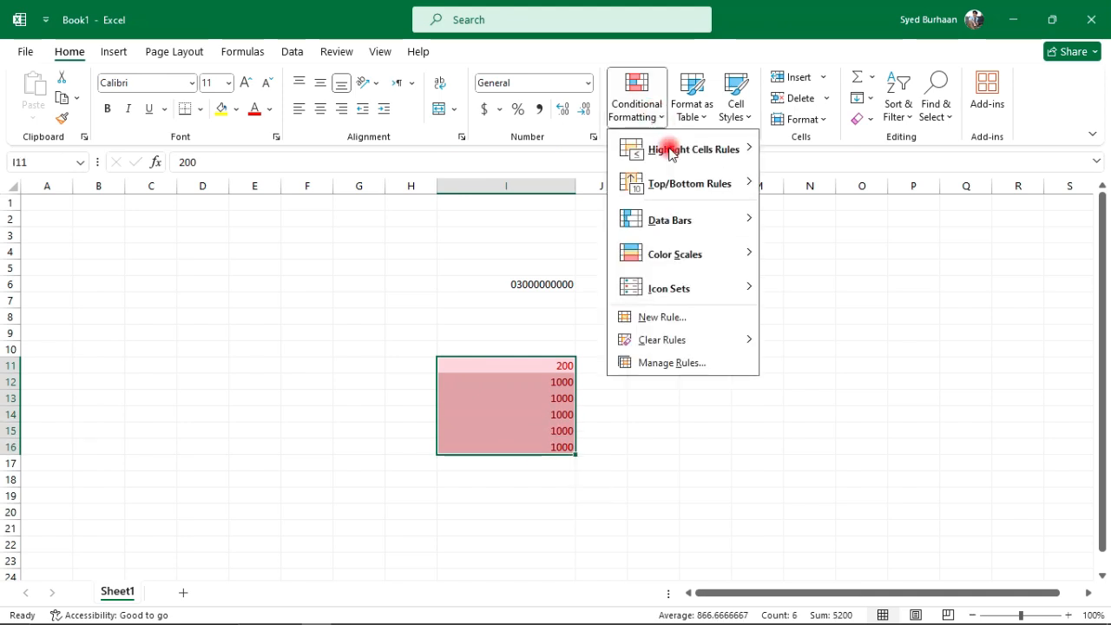
{"action": "mouse_move", "coordinate": [670, 153]}
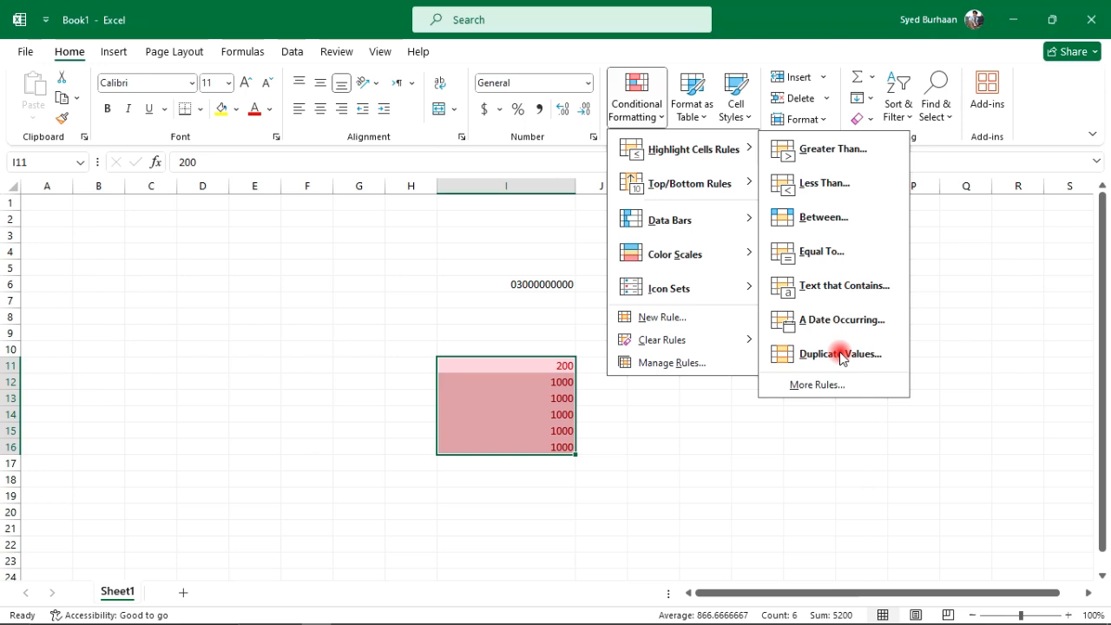
{"action": "mouse_move", "coordinate": [708, 189]}
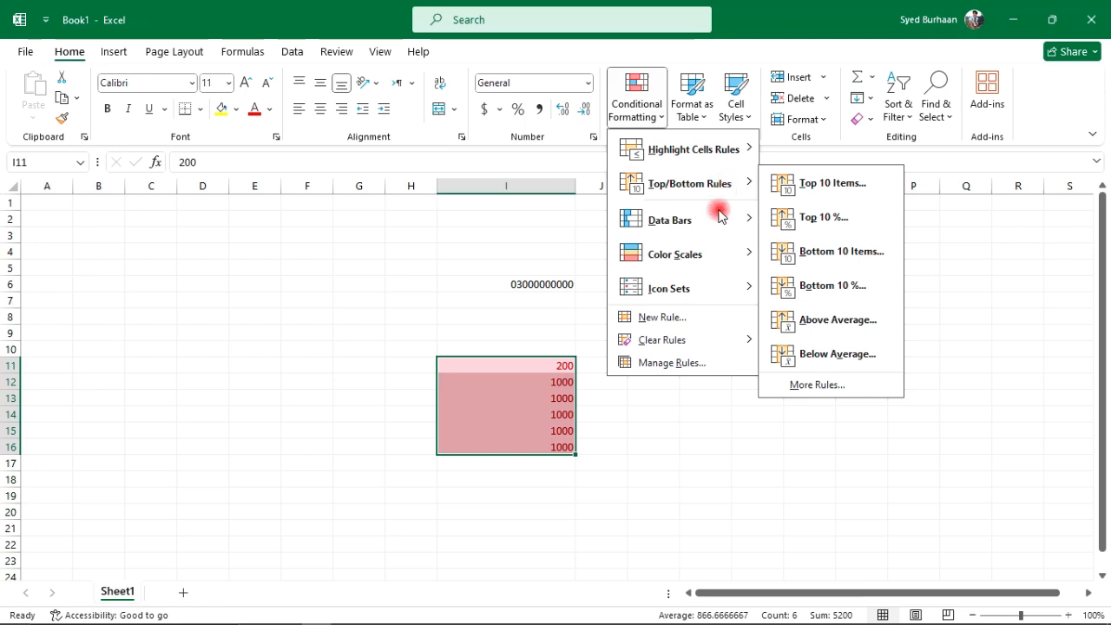
{"action": "mouse_move", "coordinate": [719, 217]}
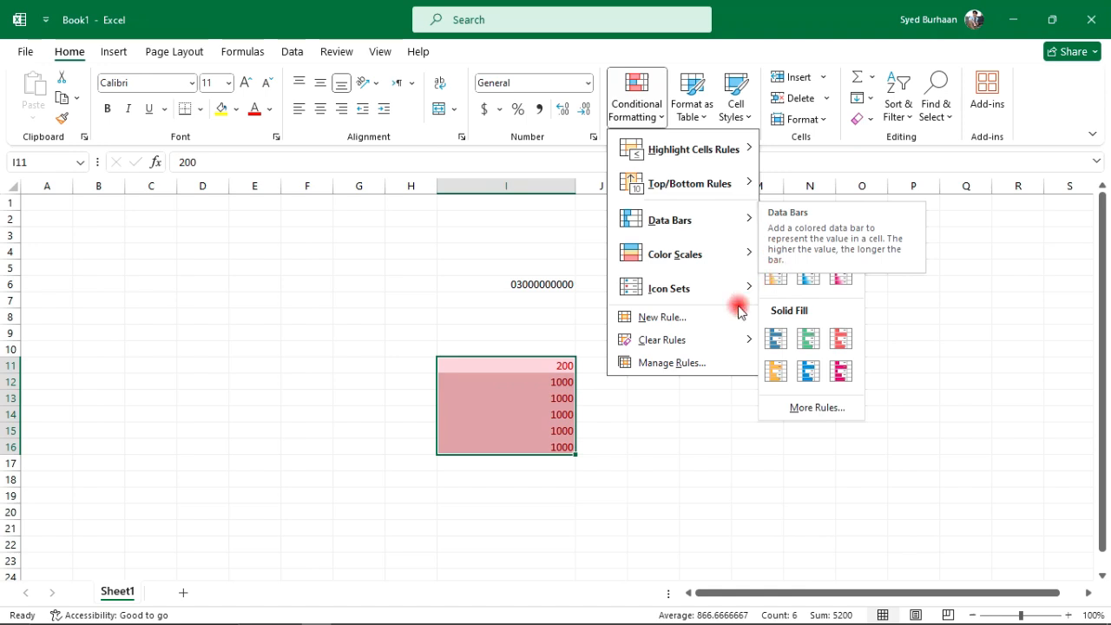
{"action": "mouse_move", "coordinate": [695, 278]}
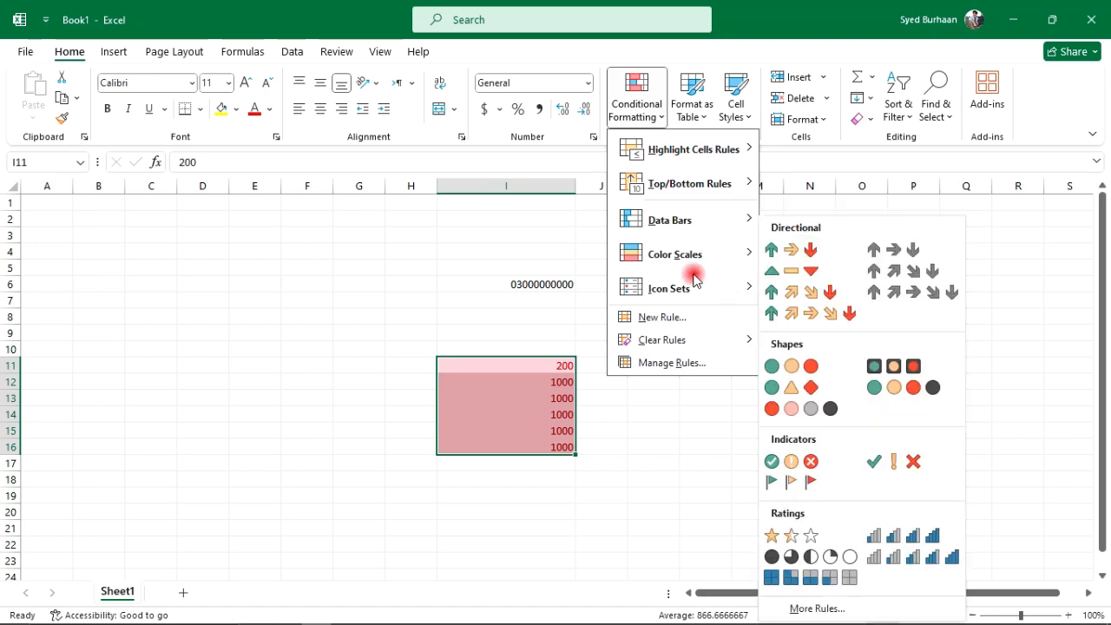
{"action": "mouse_move", "coordinate": [677, 218]}
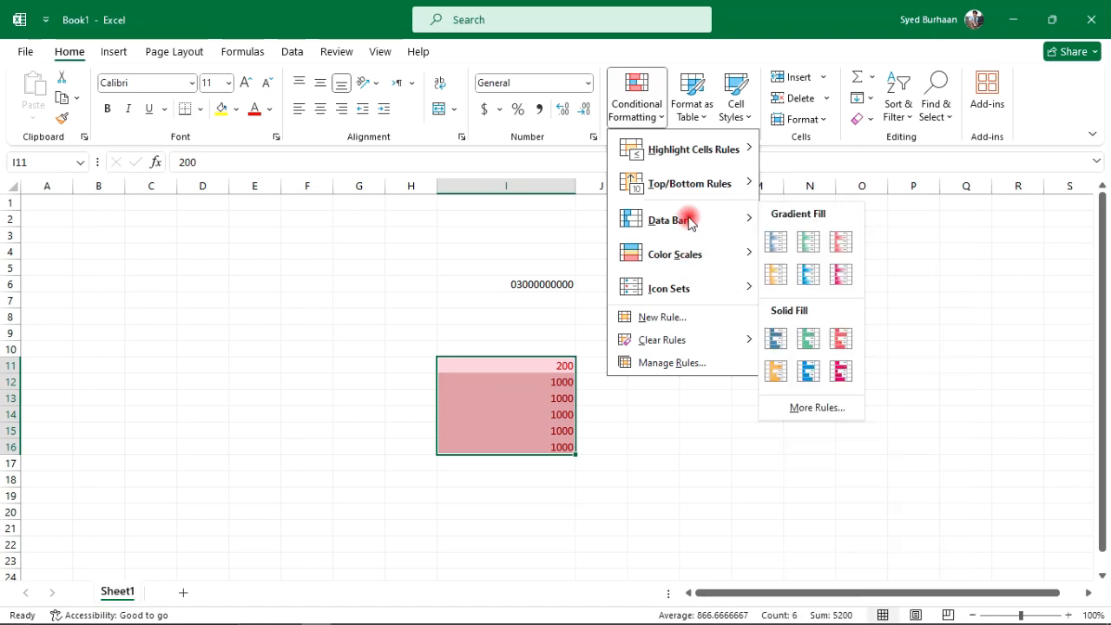
{"action": "left_click", "coordinate": [809, 276]}
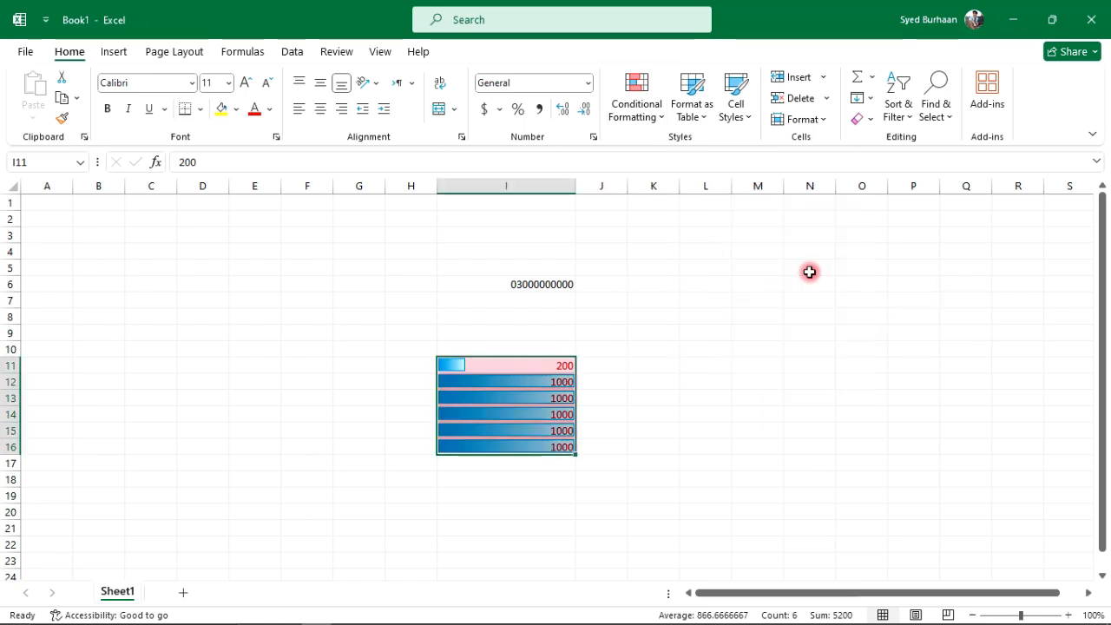
{"action": "left_click", "coordinate": [754, 397]}
Change the value in I11 to 20000
{"action": "left_click", "coordinate": [563, 382]}
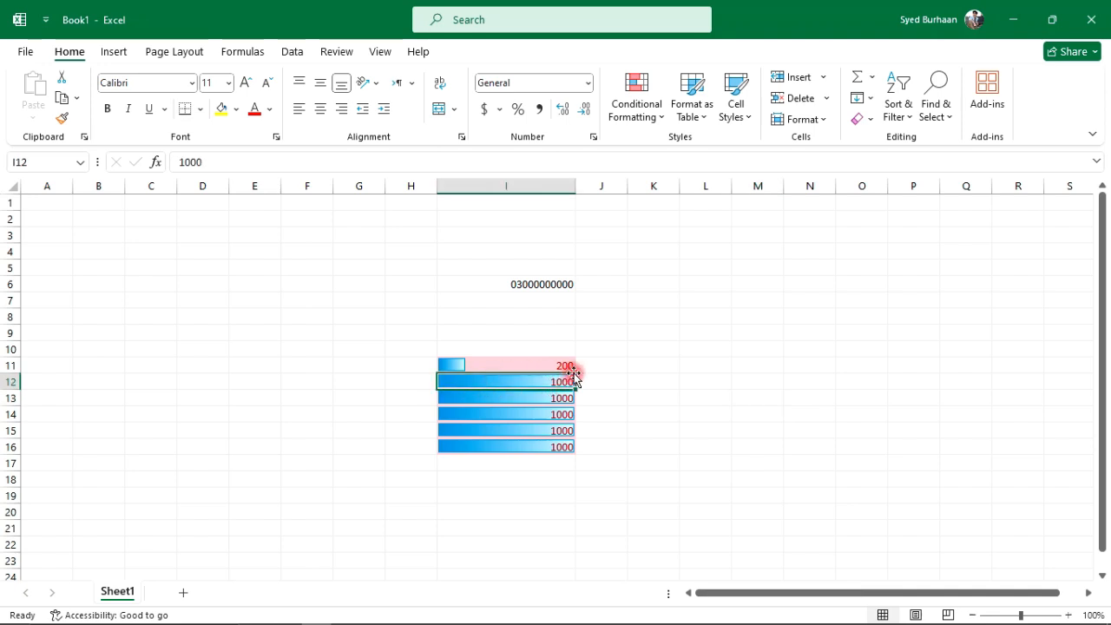
{"action": "left_click", "coordinate": [560, 363]}
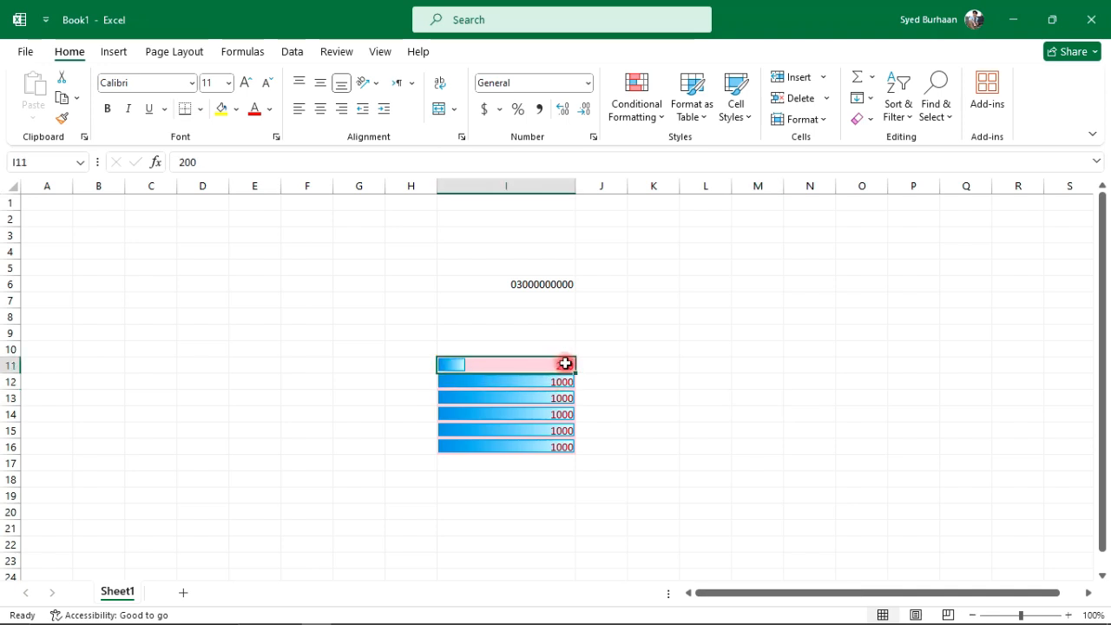
{"action": "double_click", "coordinate": [563, 363]}
{"action": "type", "text": "0"}
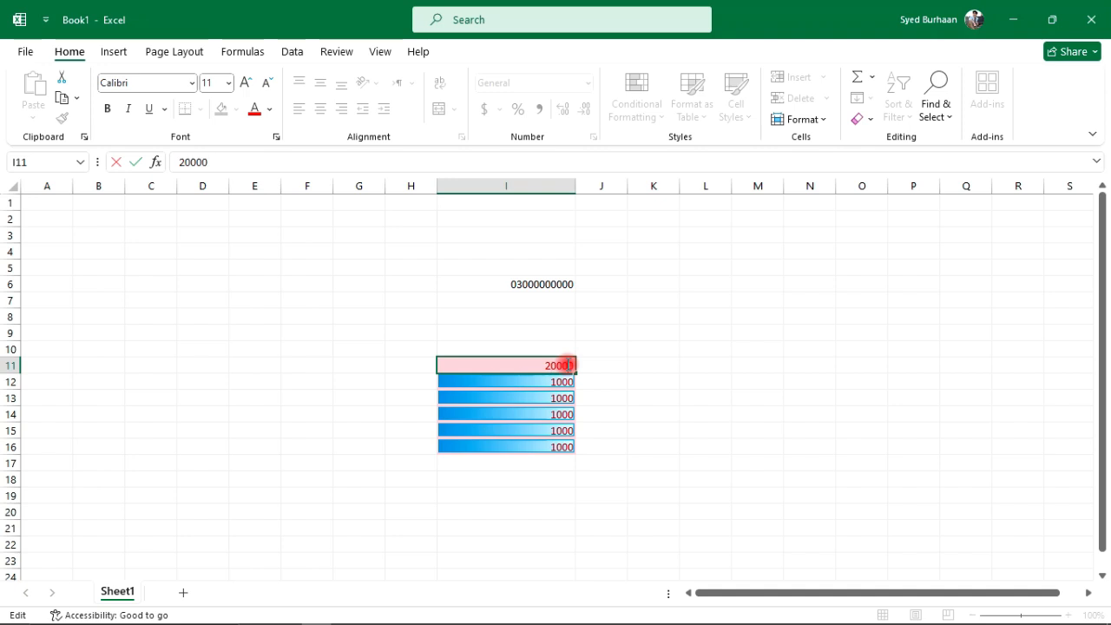
{"action": "type", "text": "0"}
{"action": "key", "text": "Return"}
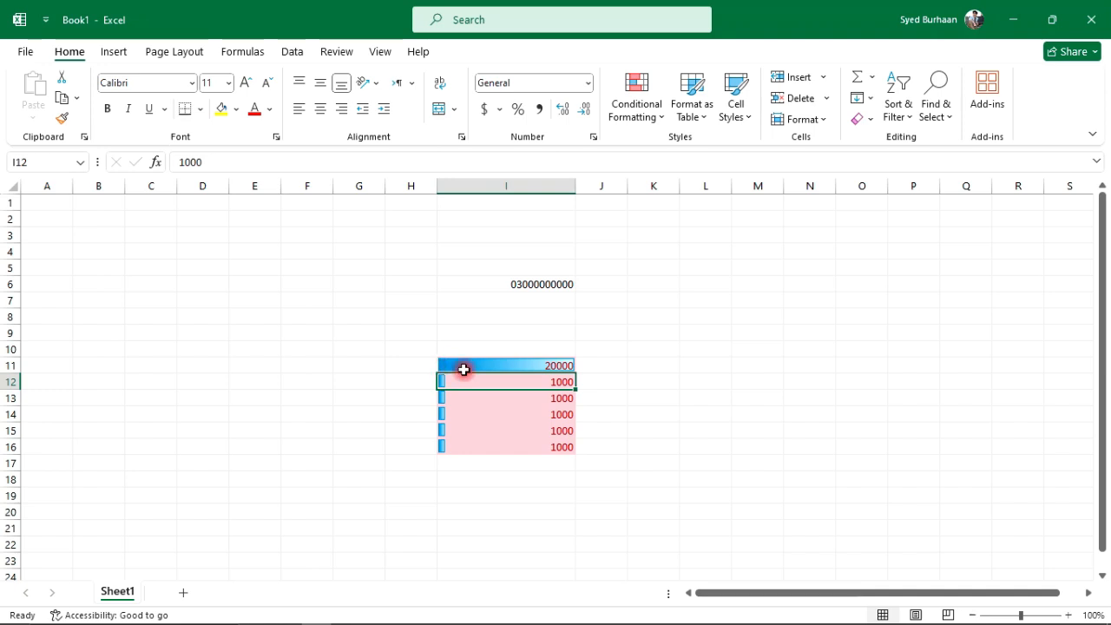
Apply a red-white-blue color scale to I11:I16 using conditional formatting
{"action": "left_click_drag", "start_coordinate": [454, 362], "coordinate": [484, 444]}
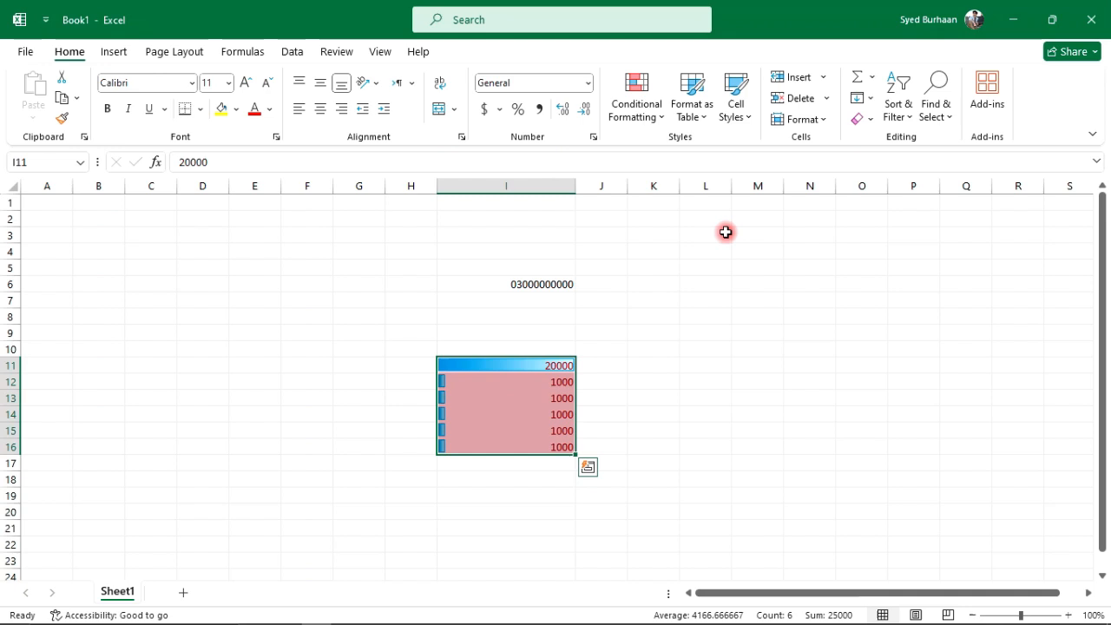
{"action": "left_click", "coordinate": [664, 115]}
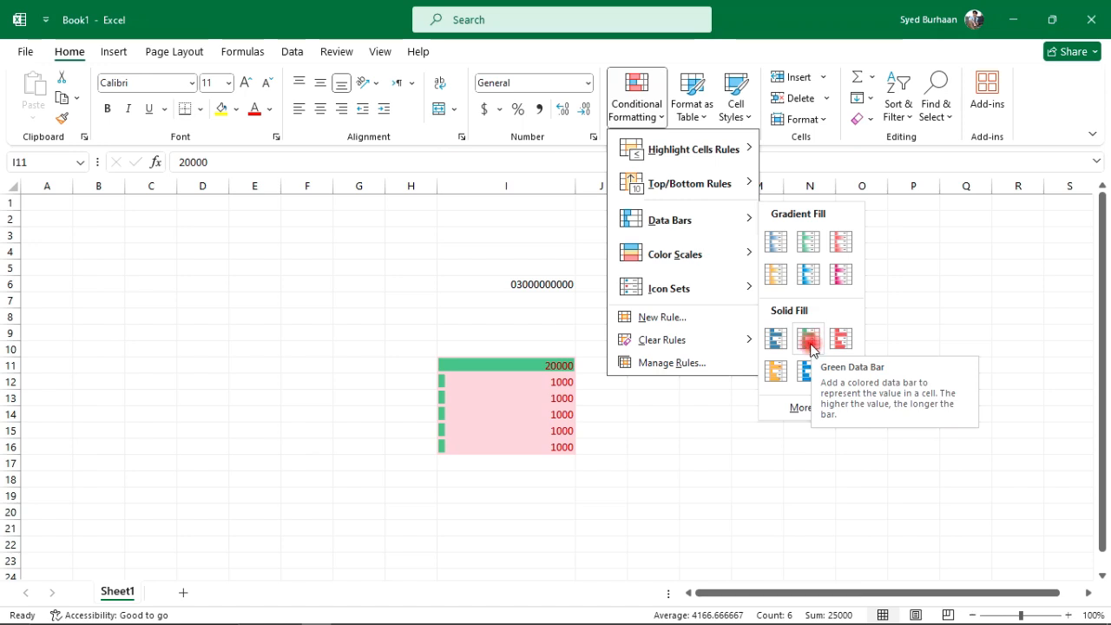
{"action": "mouse_move", "coordinate": [676, 258]}
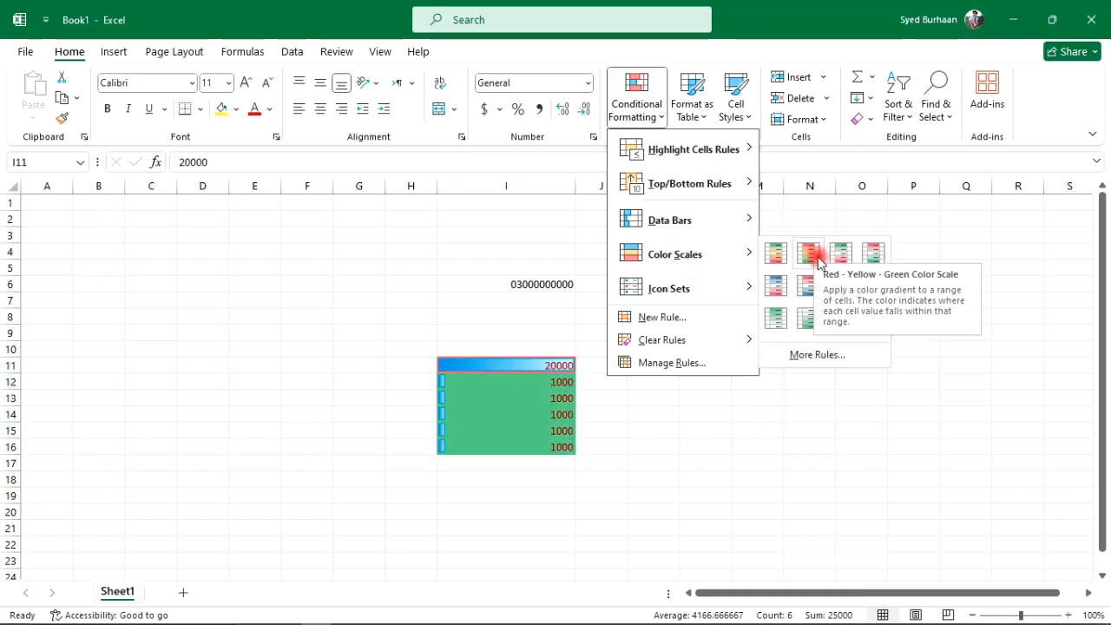
{"action": "left_click", "coordinate": [802, 293]}
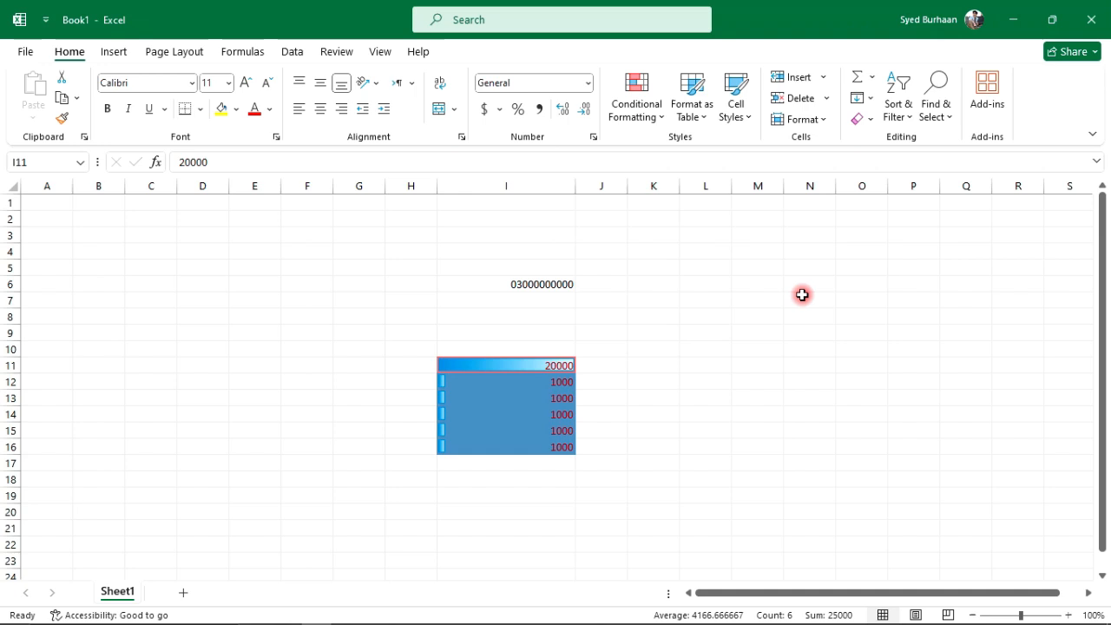
Undo the color scale and the last value change in I11
{"action": "left_click", "coordinate": [615, 460]}
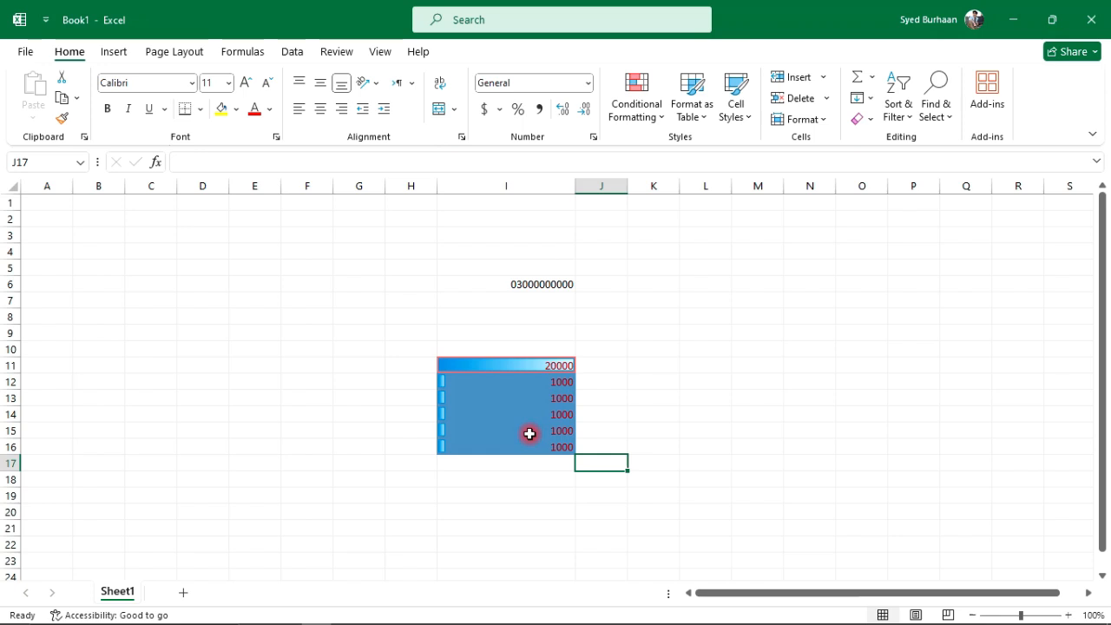
{"action": "key", "text": "ctrl+z"}
{"action": "key", "text": "ctrl+z"}
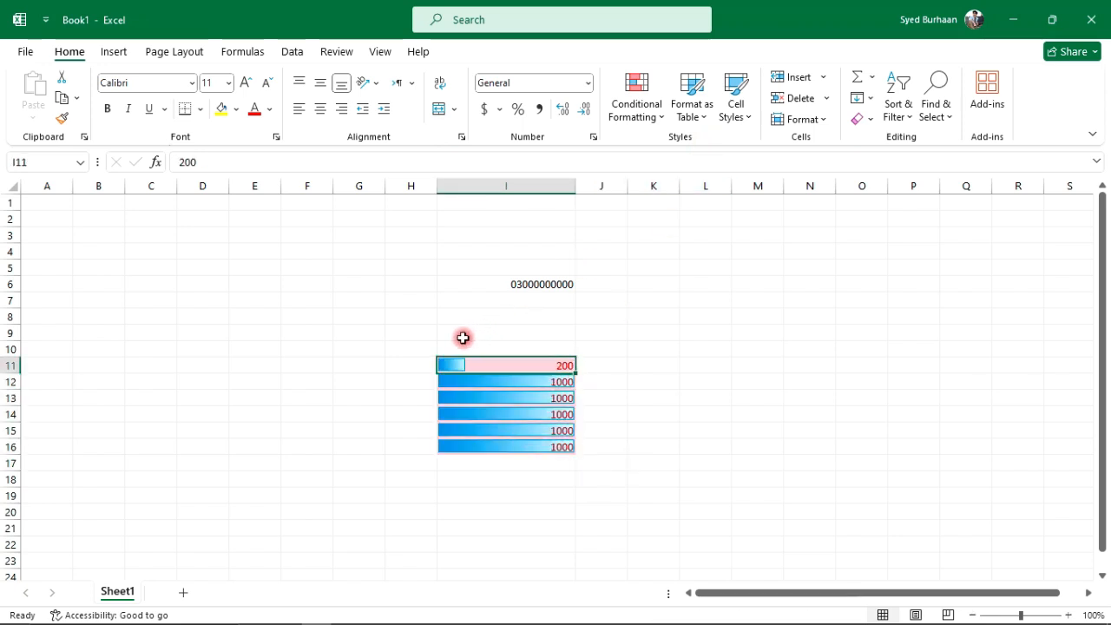
Clear all conditional formatting rules from the selected cells I9:I18
{"action": "left_click_drag", "start_coordinate": [461, 334], "coordinate": [521, 476]}
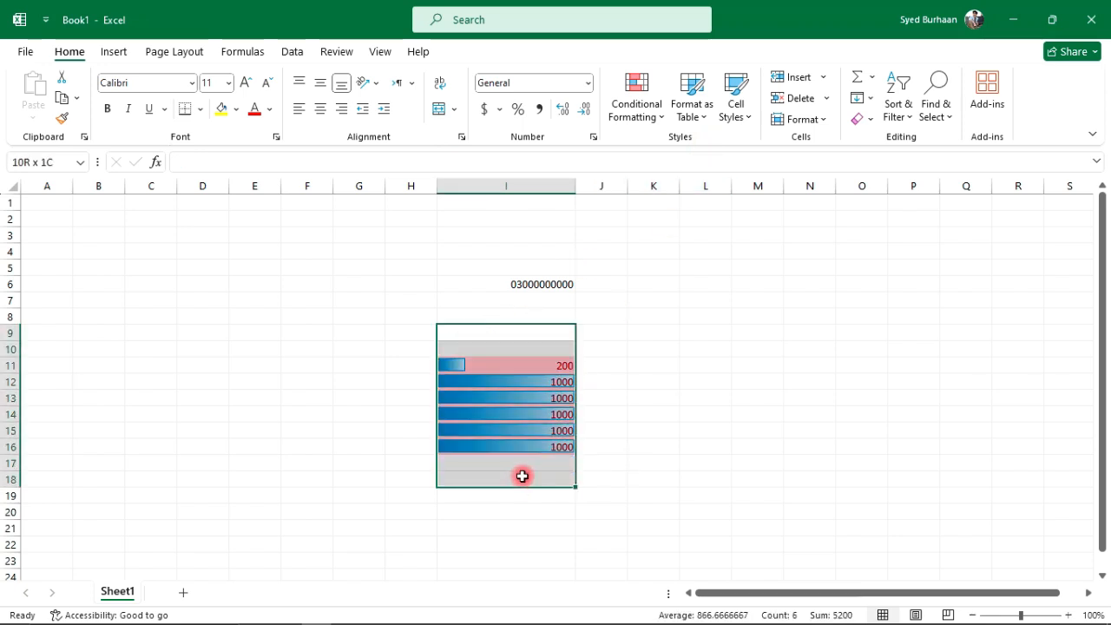
{"action": "left_click", "coordinate": [638, 103]}
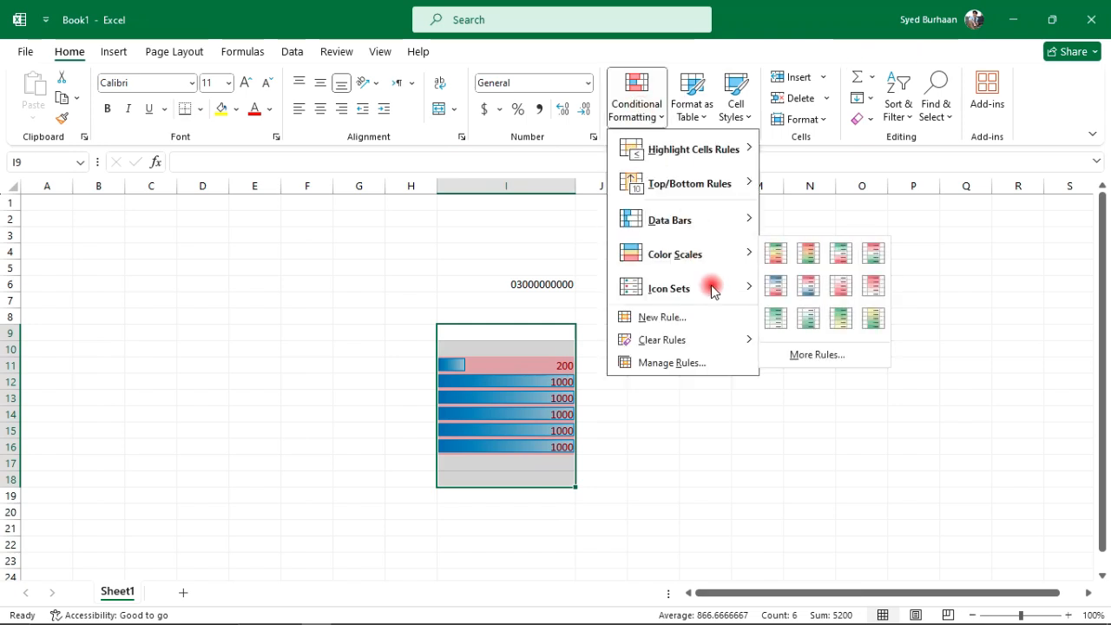
{"action": "mouse_move", "coordinate": [713, 286]}
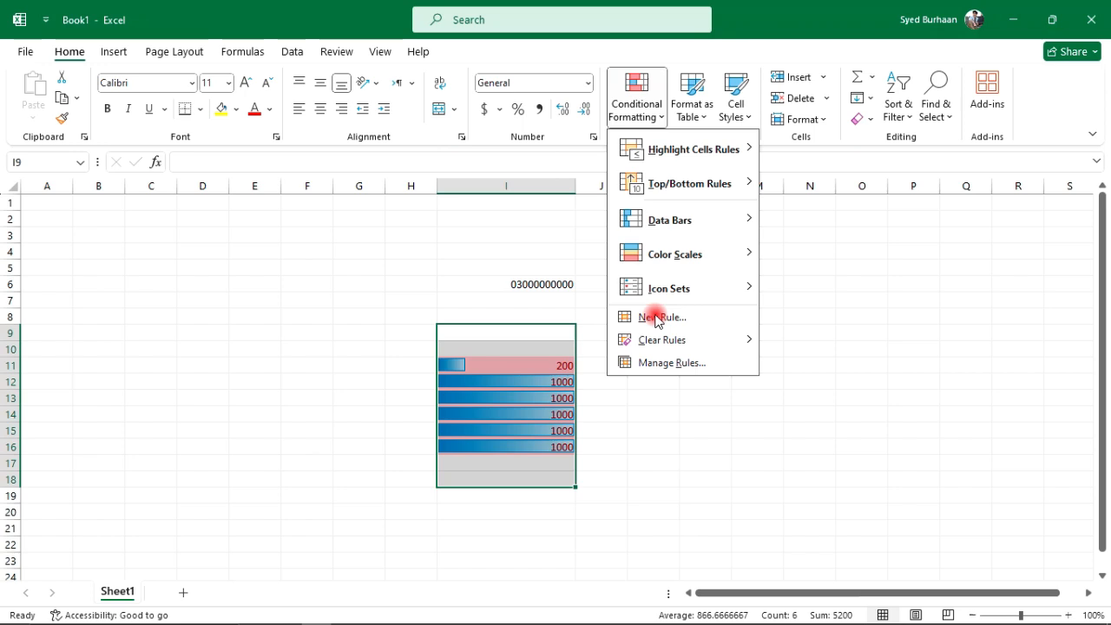
{"action": "mouse_move", "coordinate": [671, 344]}
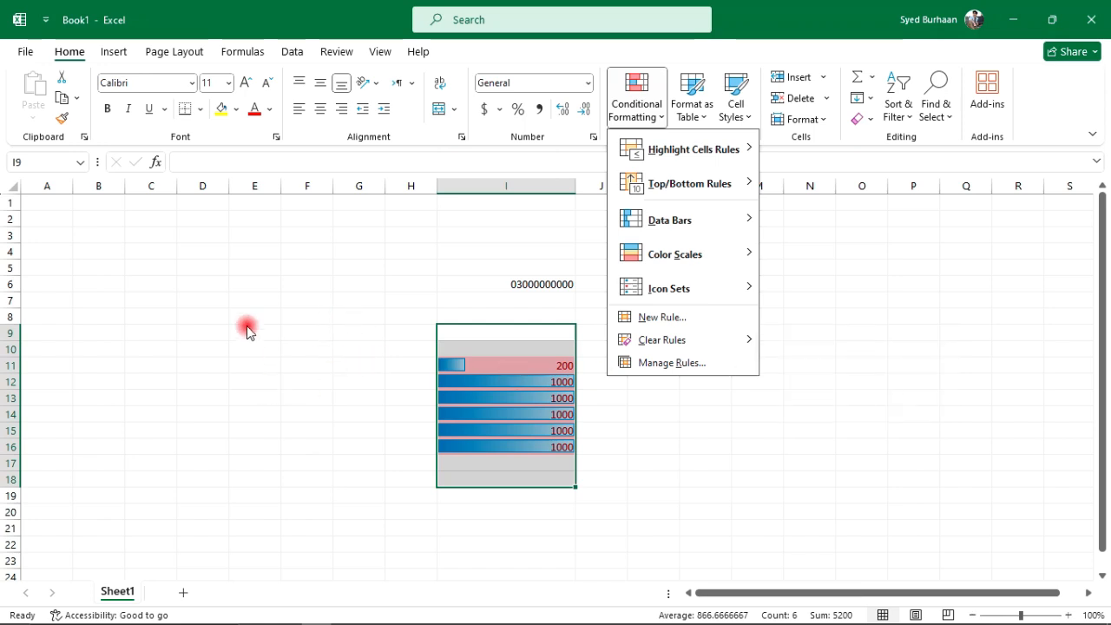
{"action": "mouse_move", "coordinate": [717, 339]}
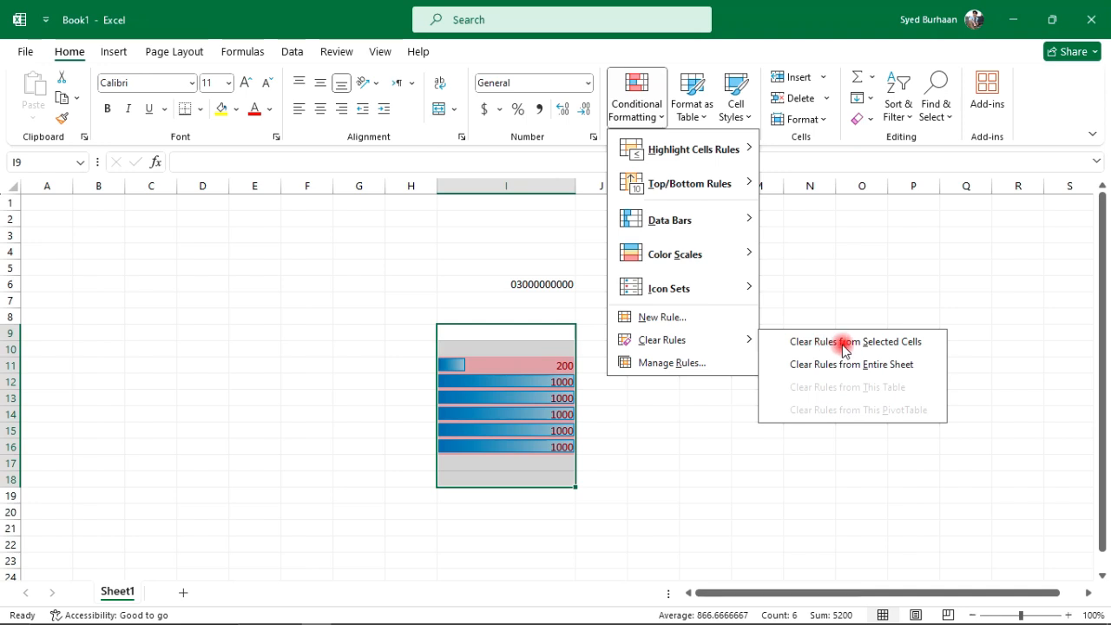
{"action": "left_click", "coordinate": [890, 343]}
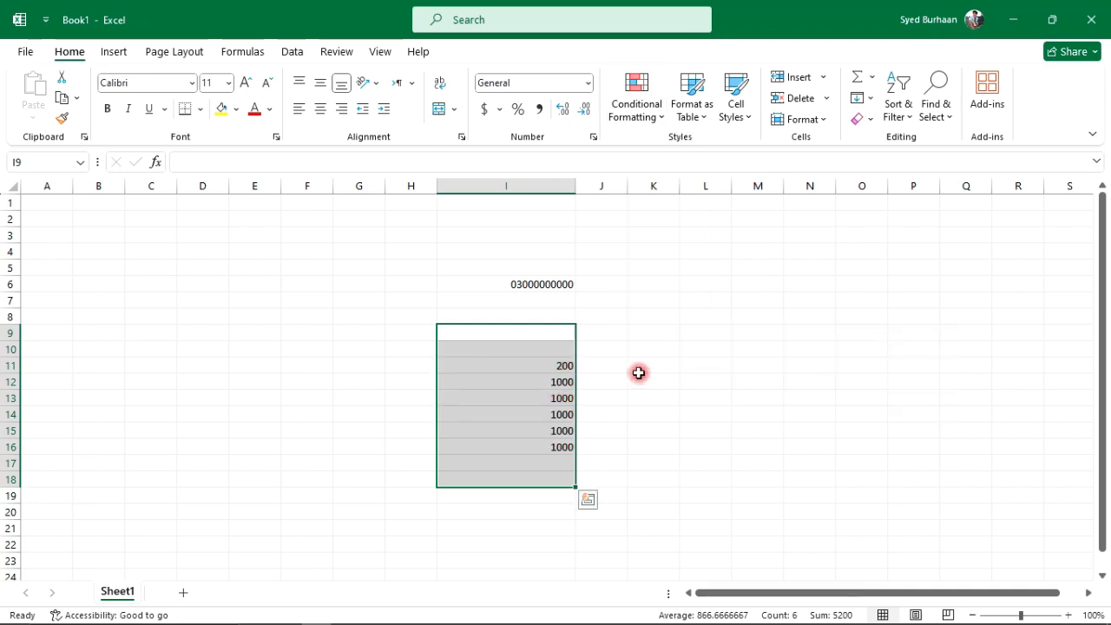
Examine the Conditional Formatting Rules Manager and the New Formatting Rule options without creating a rule
{"action": "left_click", "coordinate": [624, 124]}
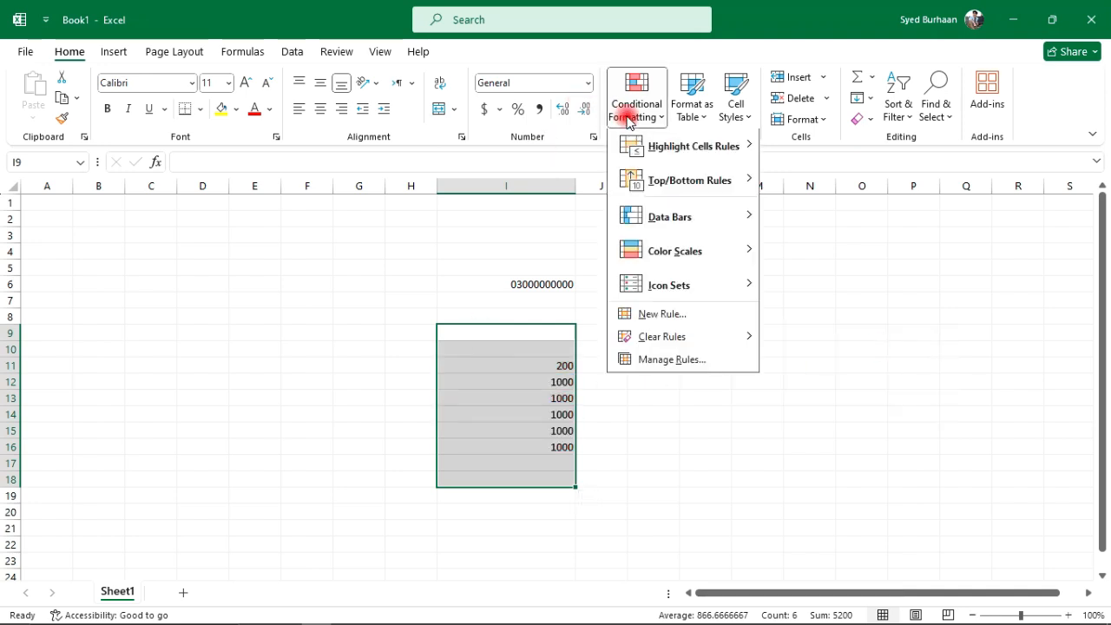
{"action": "left_click", "coordinate": [672, 363]}
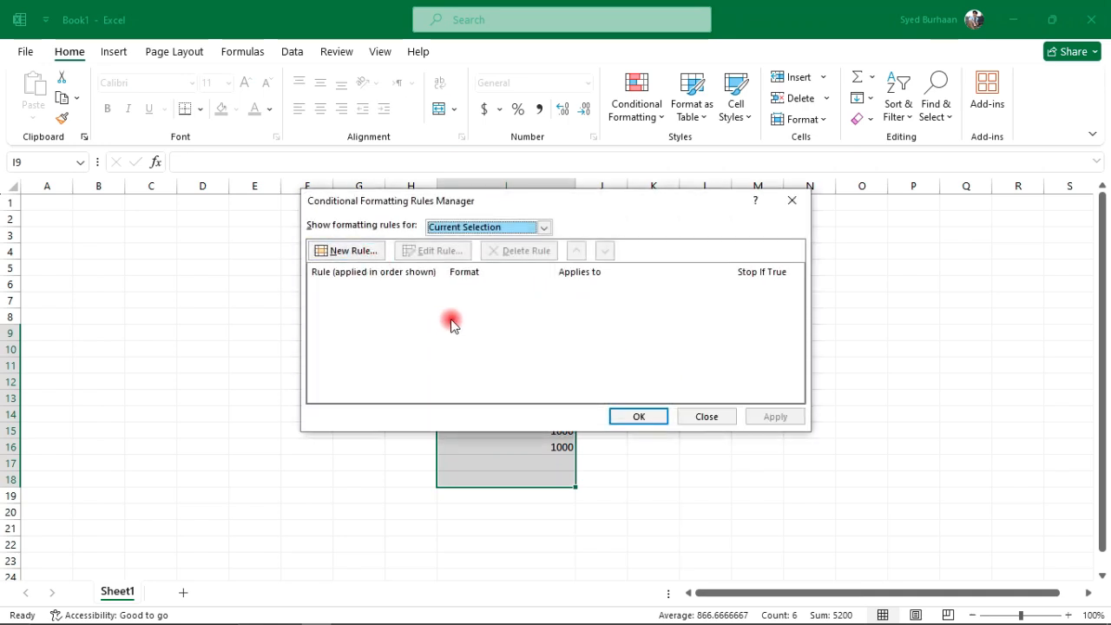
{"action": "left_click", "coordinate": [544, 227]}
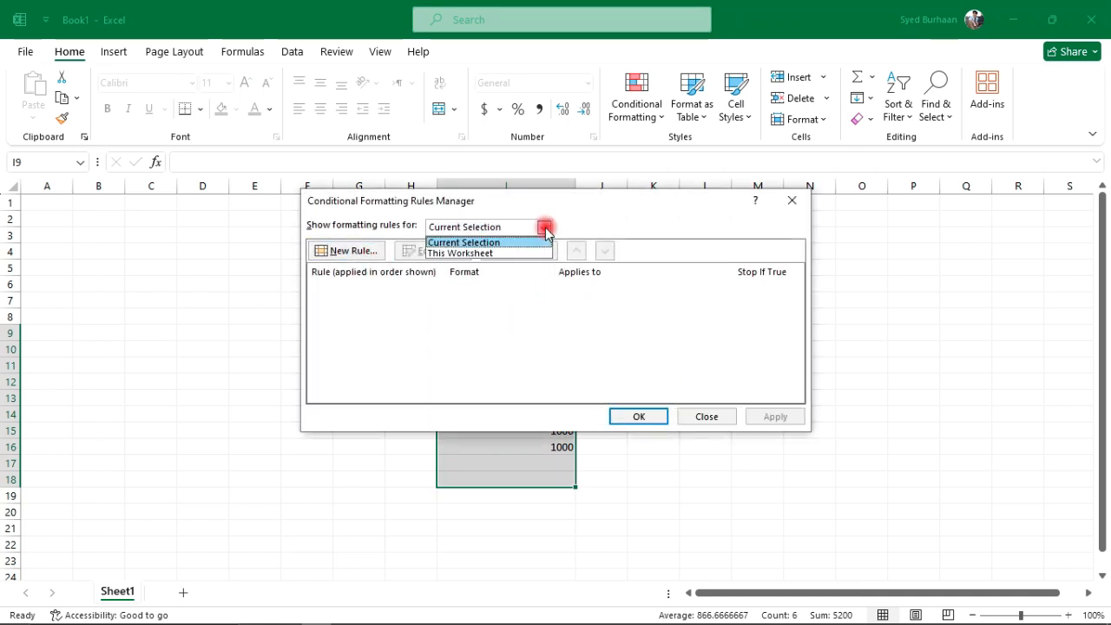
{"action": "left_click", "coordinate": [339, 251]}
{"action": "left_click", "coordinate": [340, 251]}
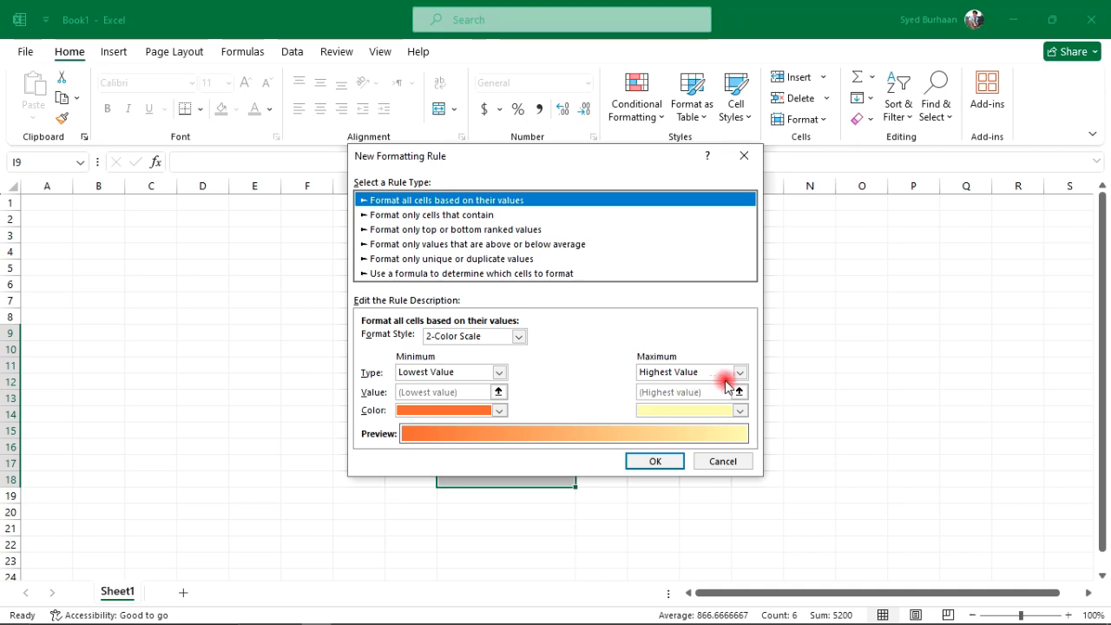
{"action": "left_click", "coordinate": [720, 462]}
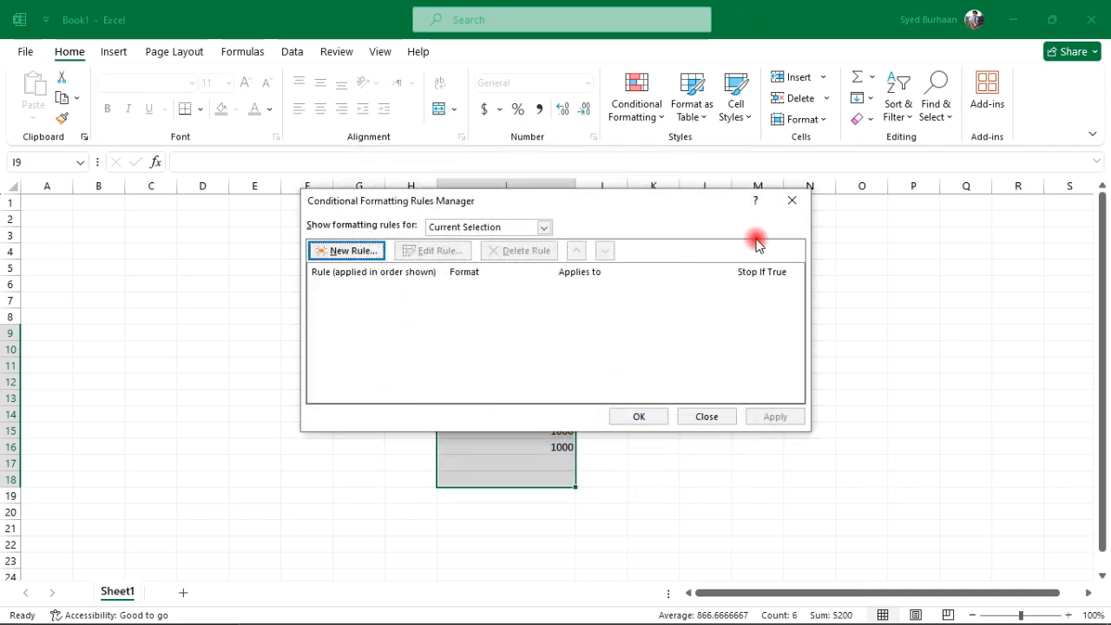
{"action": "left_click", "coordinate": [787, 198]}
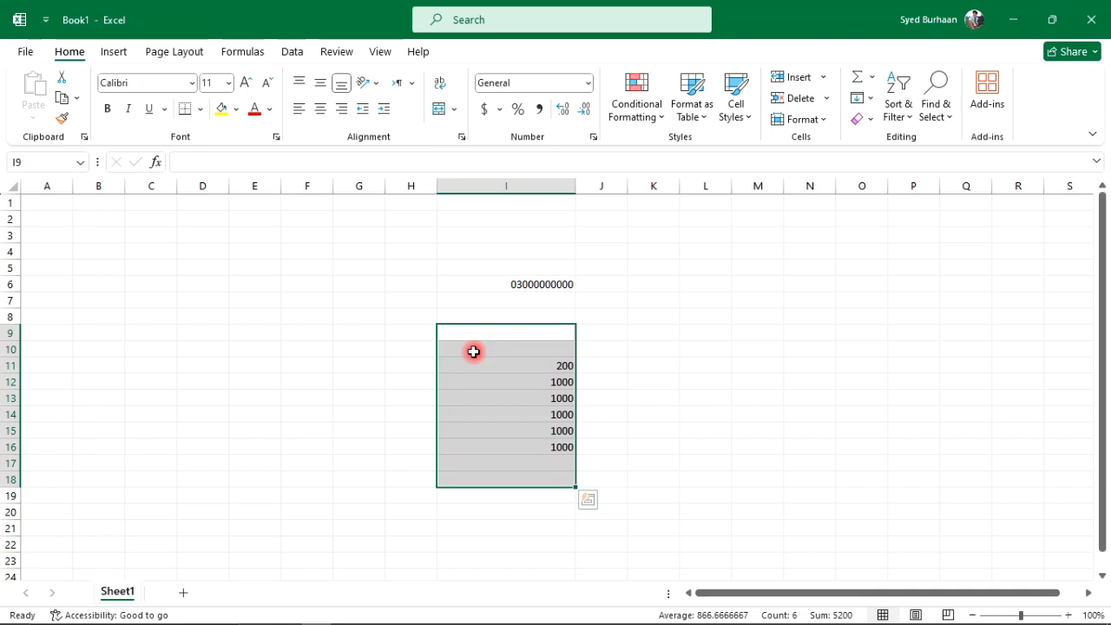
Look over the available Format as Table styles without applying one
{"action": "left_click", "coordinate": [705, 115]}
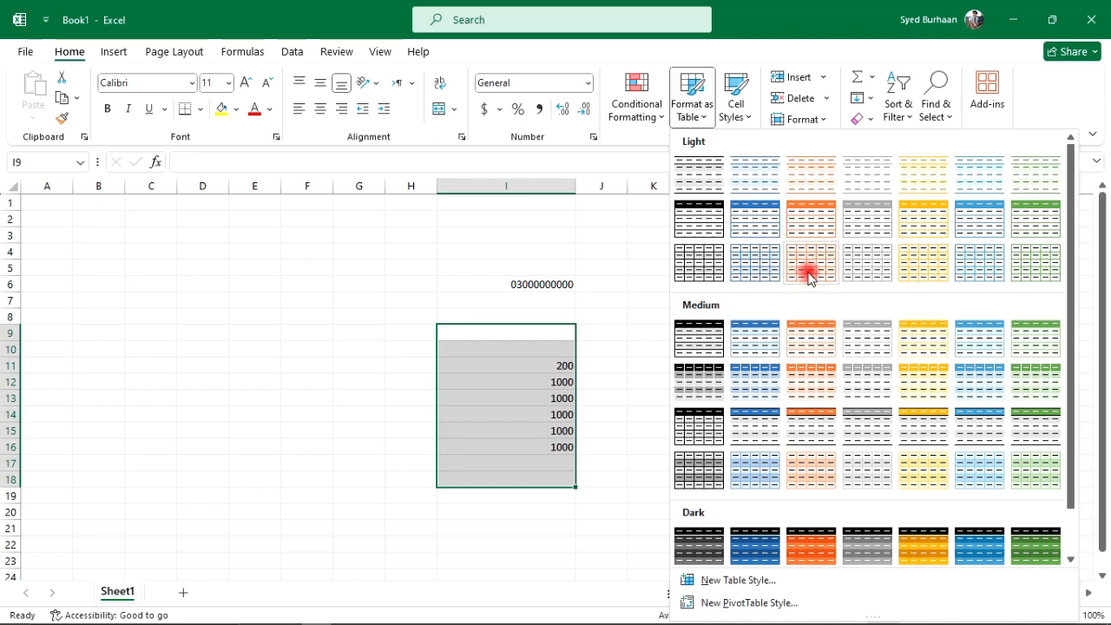
{"action": "left_click", "coordinate": [202, 376]}
{"action": "left_click", "coordinate": [412, 381]}
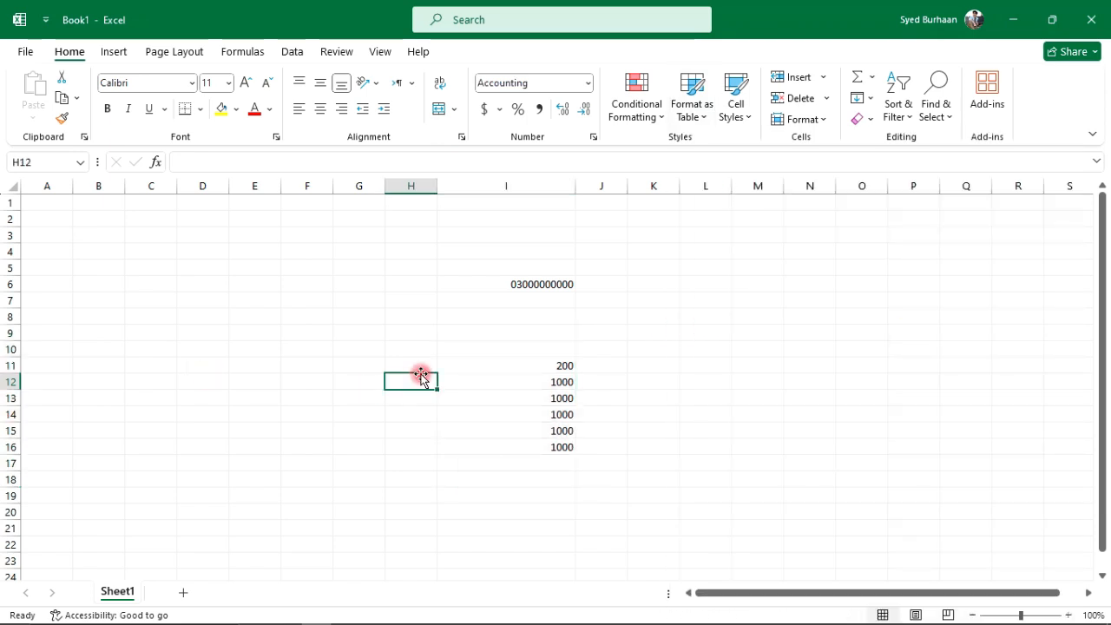
Format cells I10:I19 as a table without existing headers, using the blue light style with full gridlines
{"action": "left_click_drag", "start_coordinate": [479, 355], "coordinate": [533, 488]}
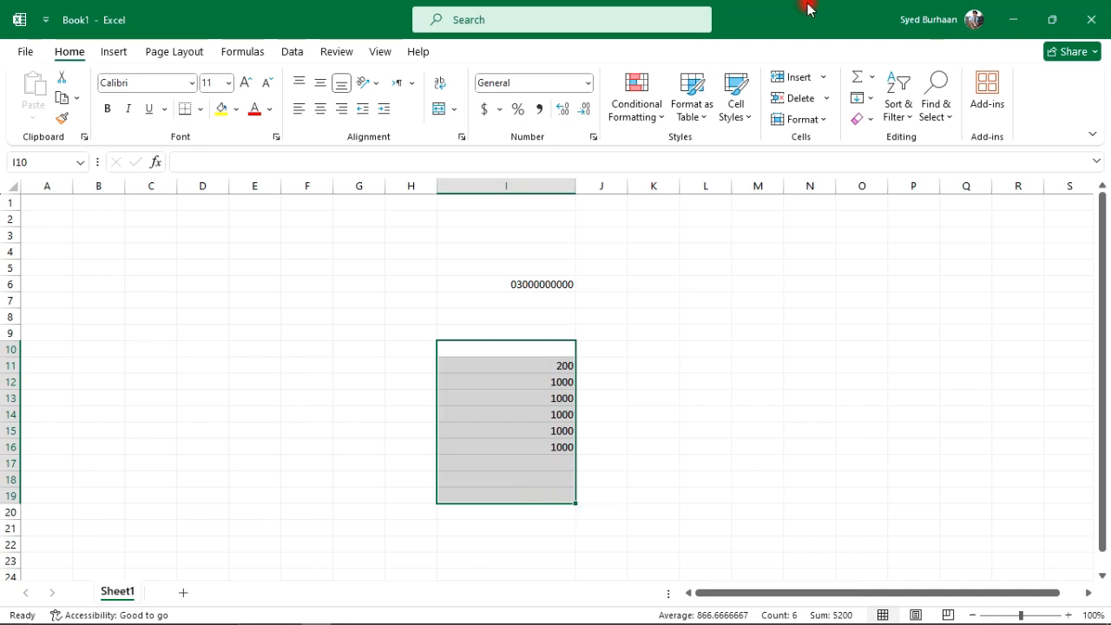
{"action": "left_click", "coordinate": [705, 107]}
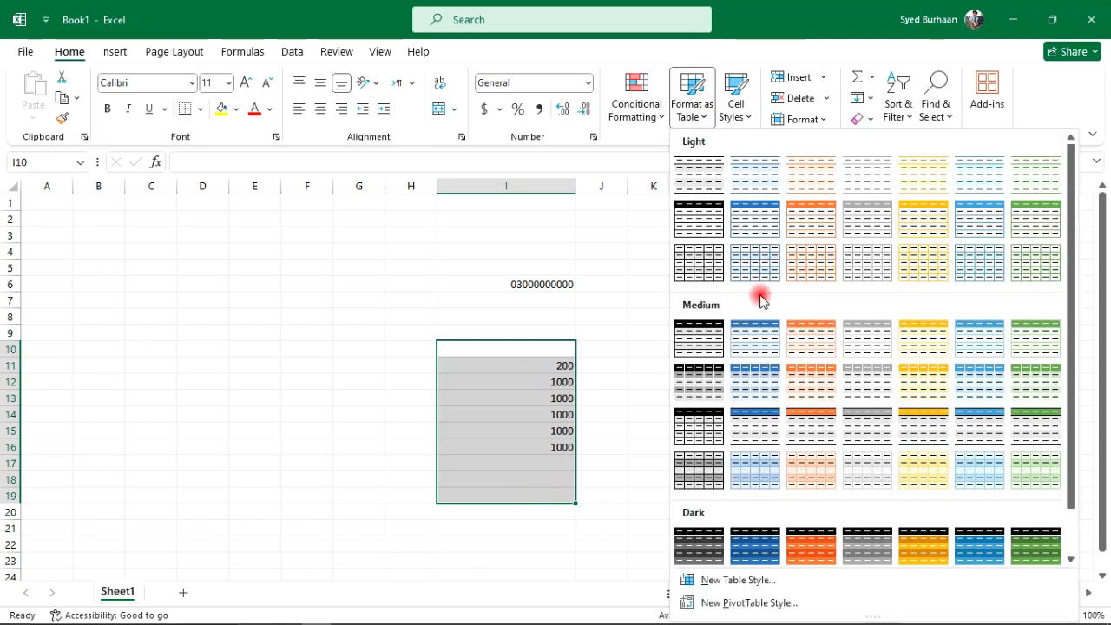
{"action": "left_click", "coordinate": [757, 271]}
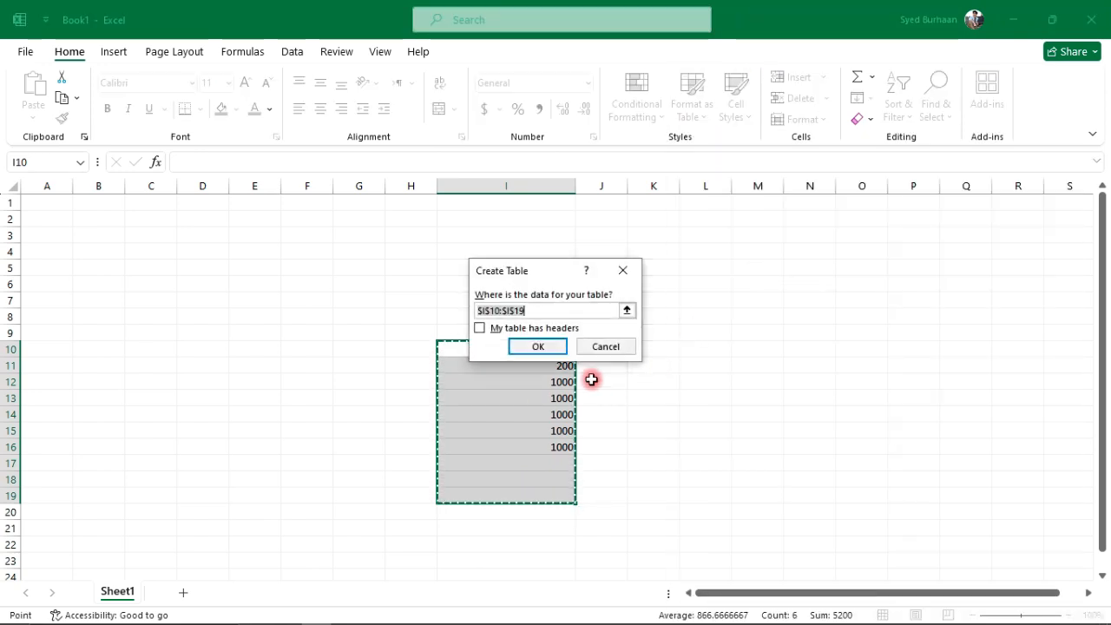
{"action": "left_click", "coordinate": [546, 347]}
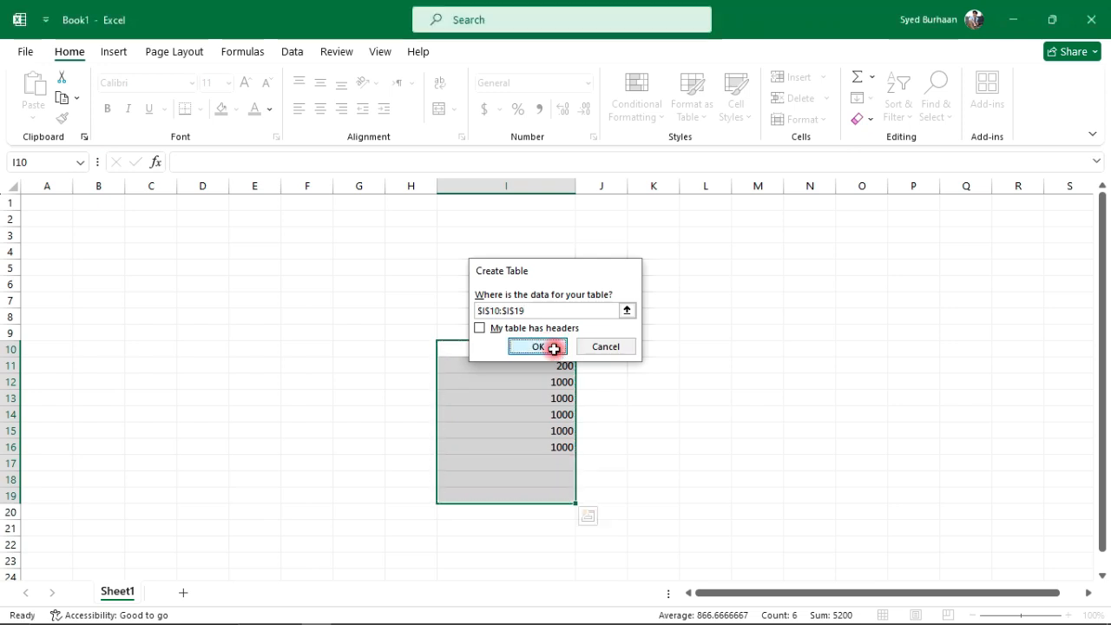
{"action": "left_click", "coordinate": [704, 330]}
{"action": "left_click", "coordinate": [675, 282]}
{"action": "left_click_drag", "start_coordinate": [675, 282], "coordinate": [825, 369]}
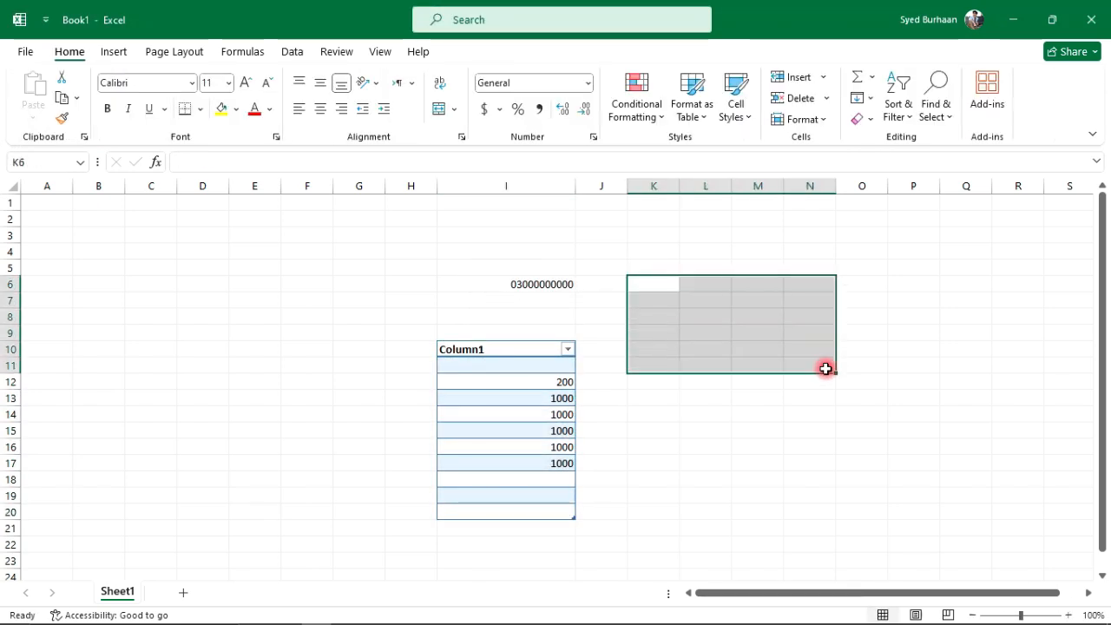
Examine the table's header filter and preview the Format as Table and Cell Styles galleries without applying a style
{"action": "left_click", "coordinate": [469, 369]}
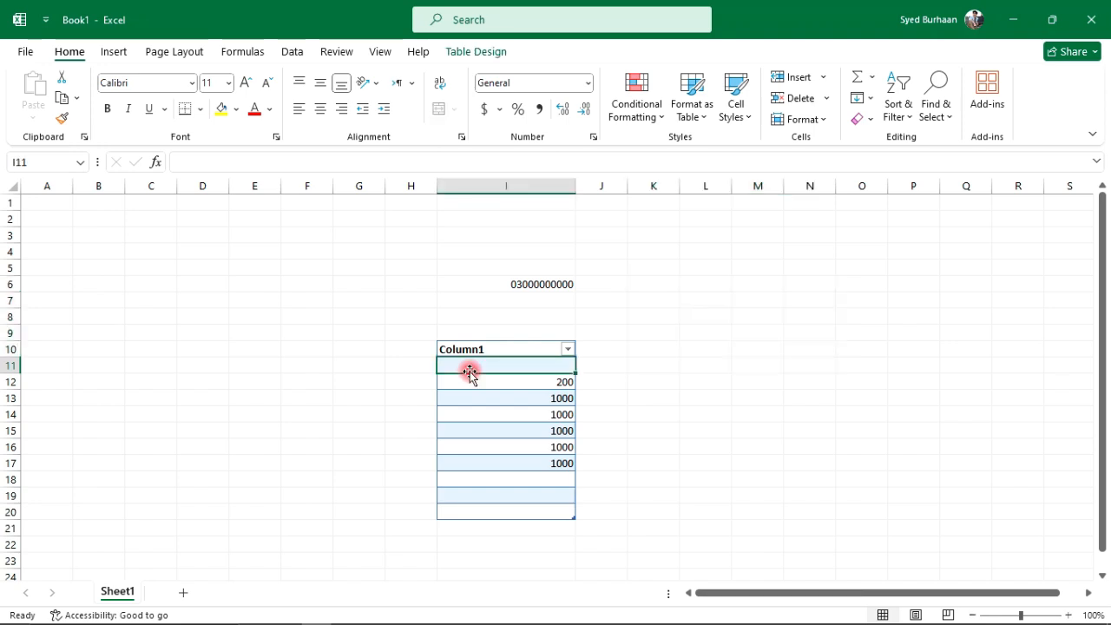
{"action": "left_click", "coordinate": [566, 356]}
{"action": "left_click", "coordinate": [566, 356]}
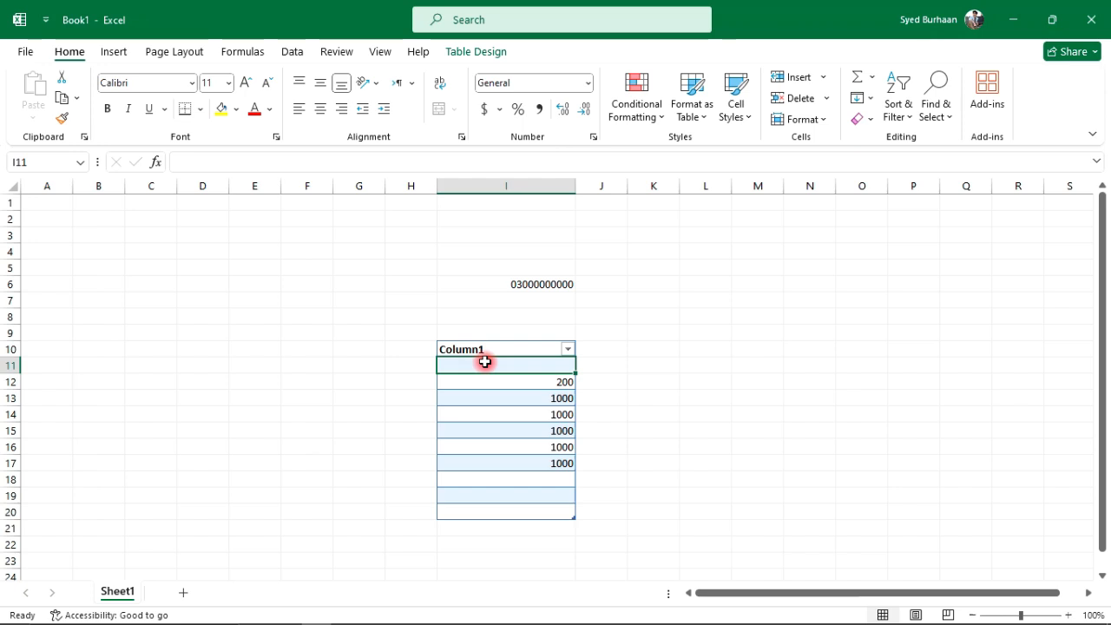
{"action": "left_click", "coordinate": [736, 109]}
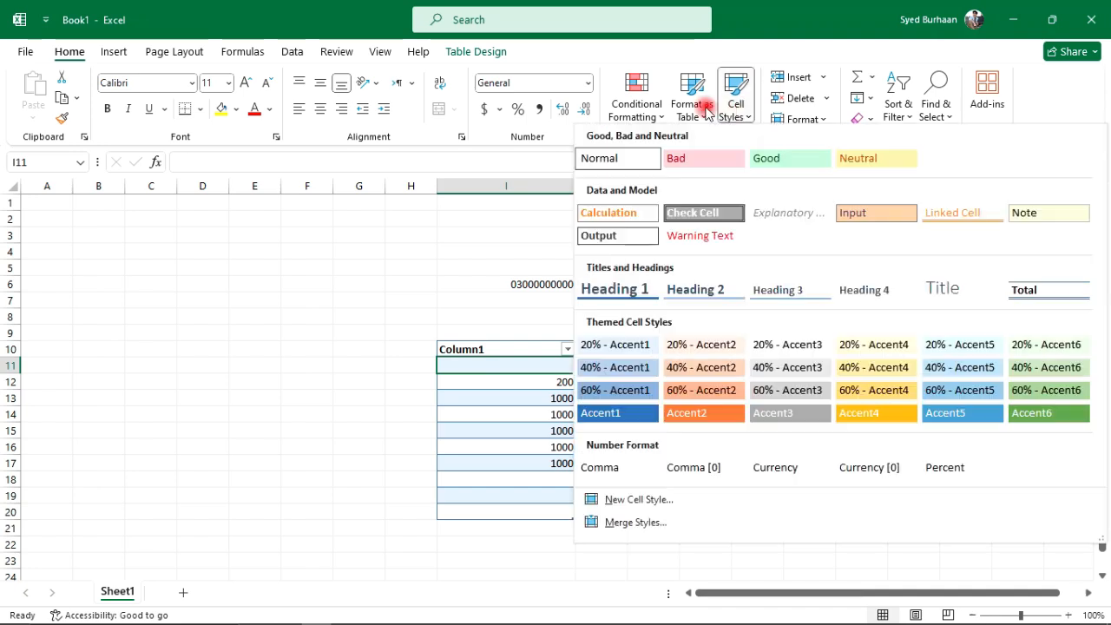
{"action": "left_click", "coordinate": [693, 105]}
{"action": "left_click", "coordinate": [692, 106]}
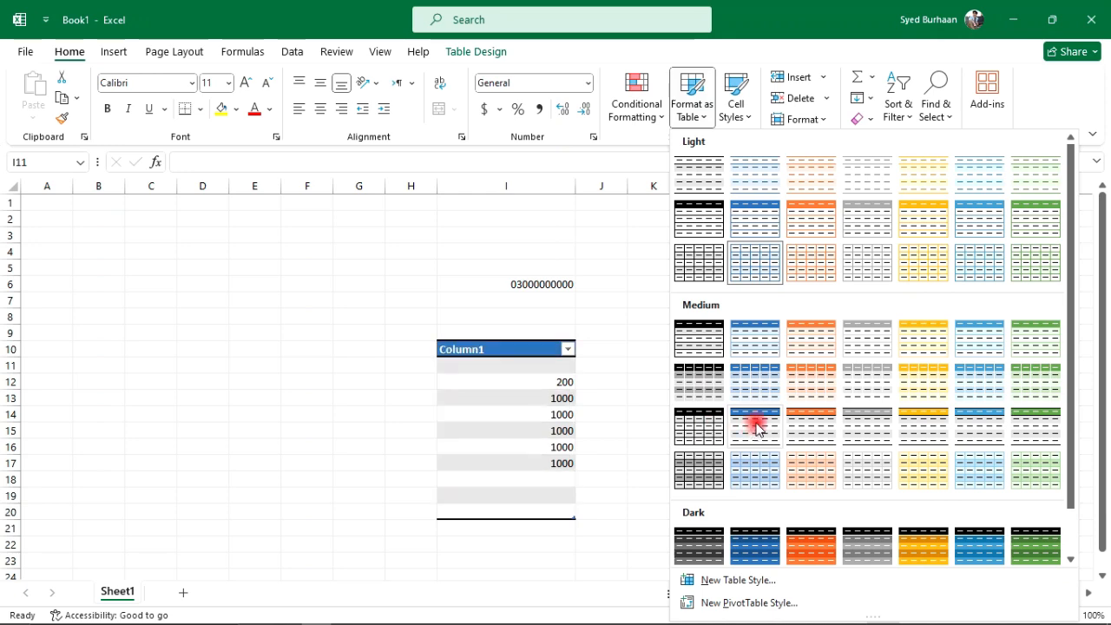
{"action": "left_click", "coordinate": [740, 110]}
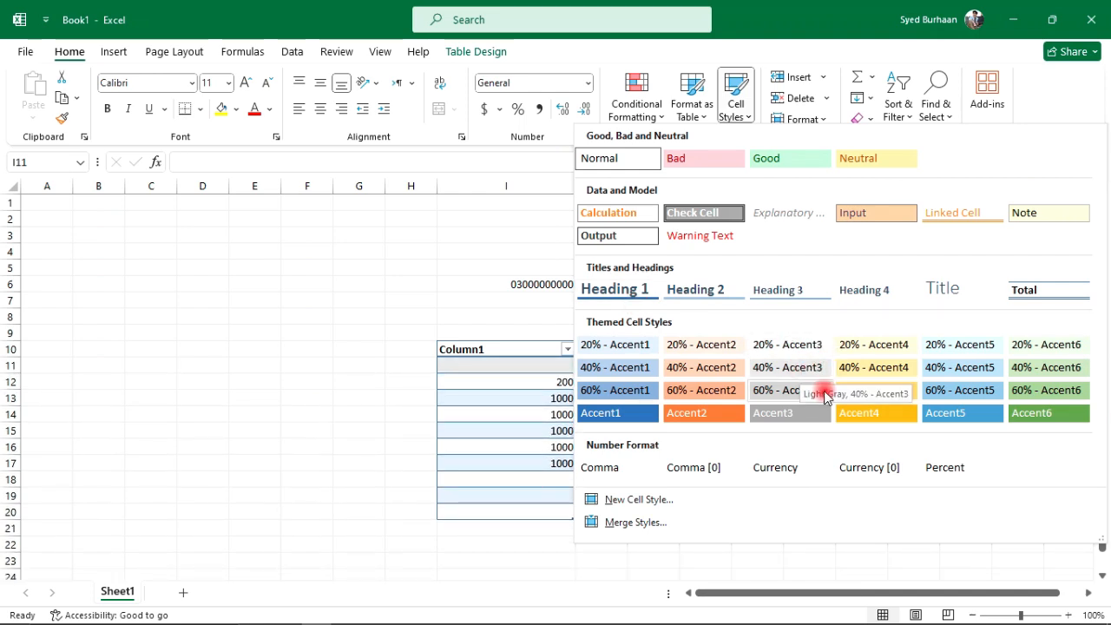
{"action": "left_click", "coordinate": [423, 286]}
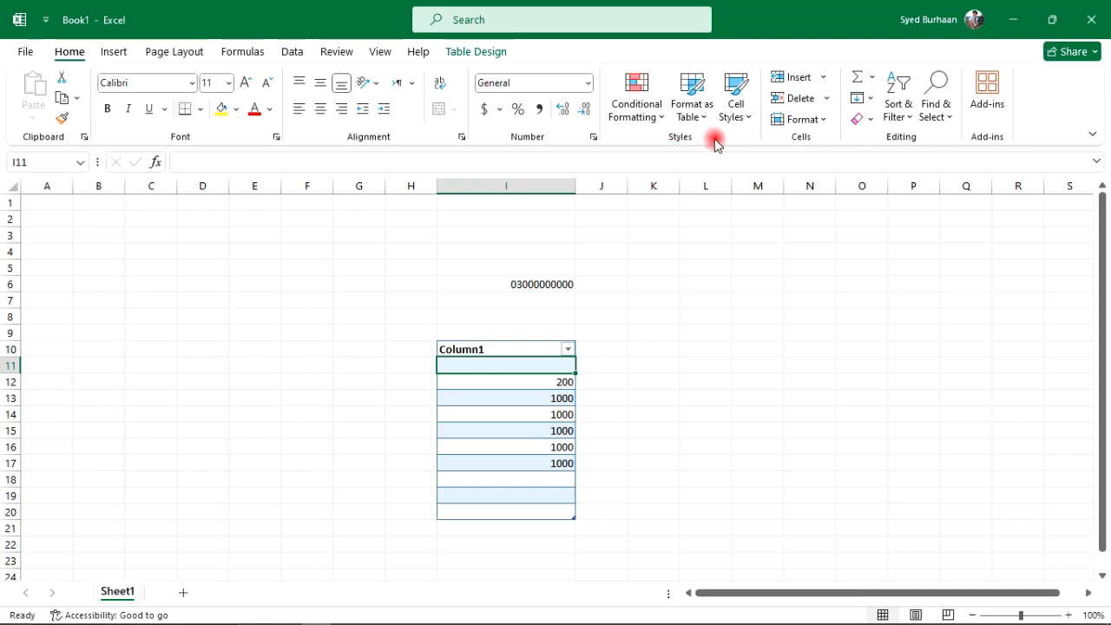
Undo the table formatting and apply the 40% - Accent3 cell style to cells I10:I19
{"action": "key", "text": "ctrl+z"}
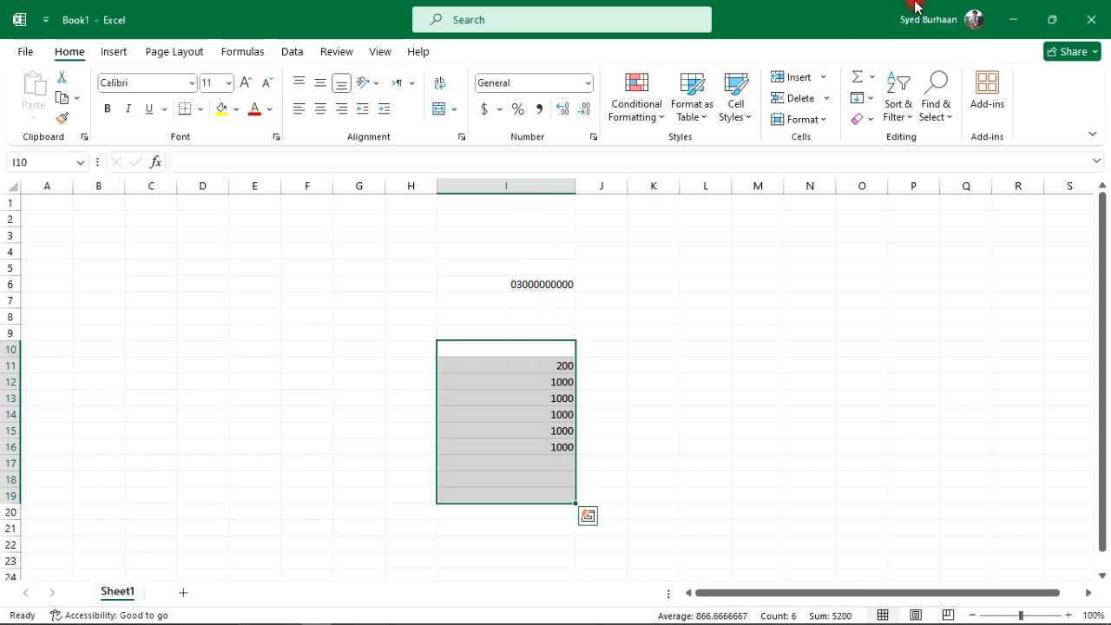
{"action": "left_click", "coordinate": [737, 113]}
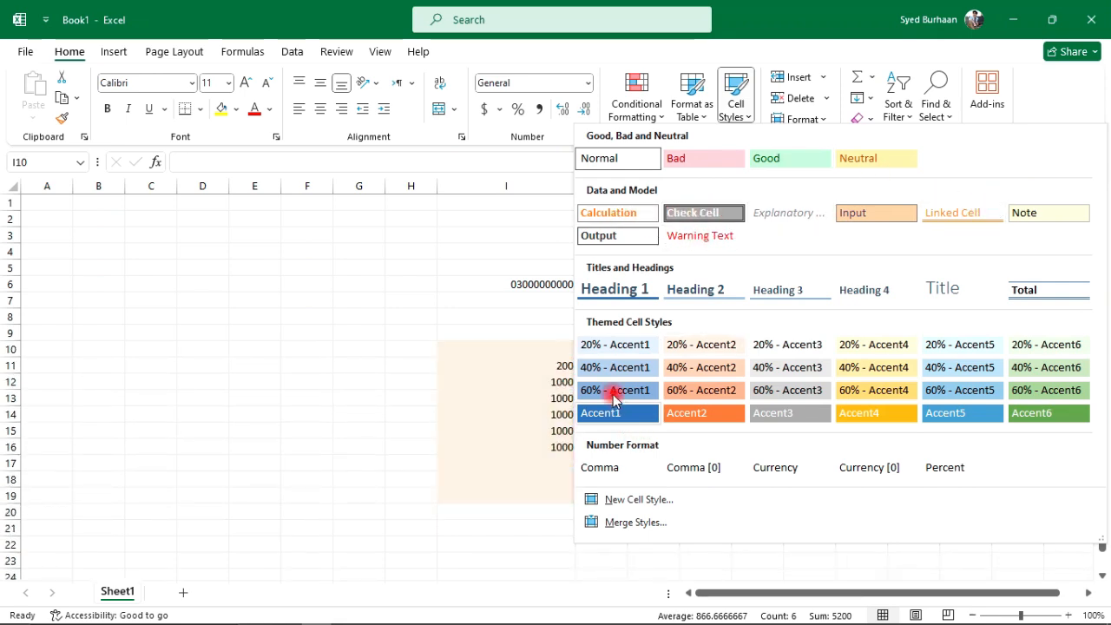
{"action": "left_click", "coordinate": [776, 374]}
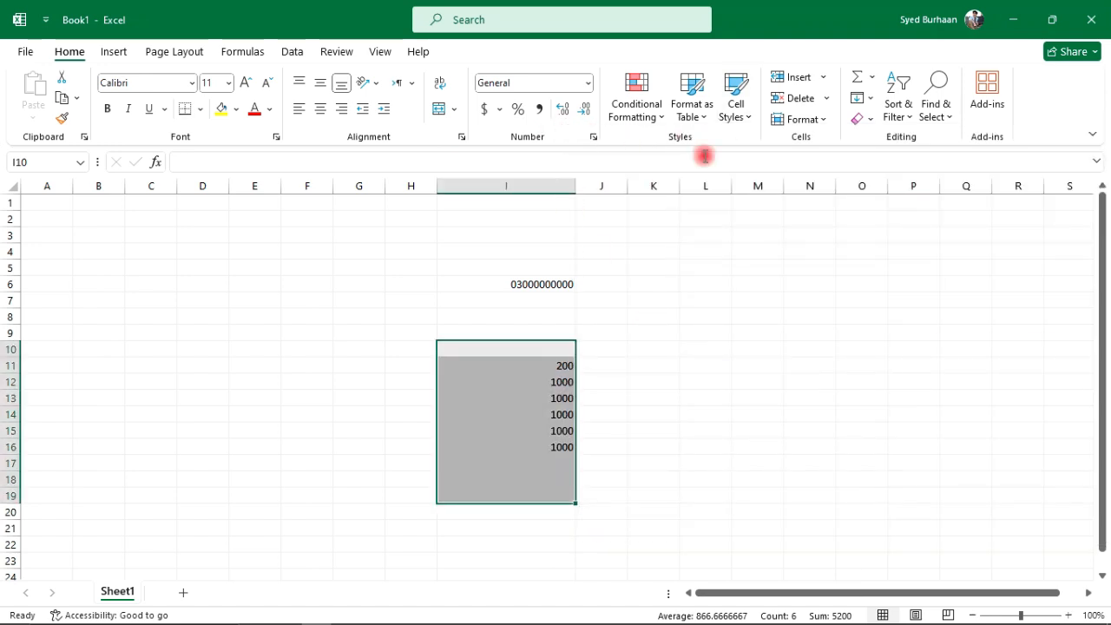
{"action": "left_click", "coordinate": [697, 265]}
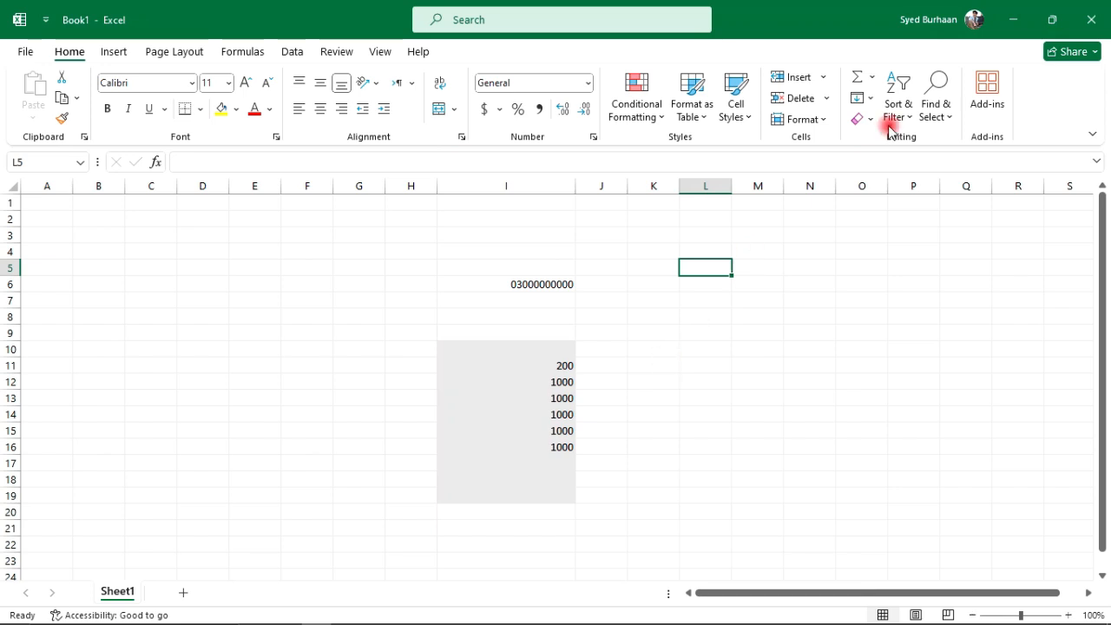
Minimize the workbook window and refresh the Windows desktop
{"action": "left_click", "coordinate": [1019, 23]}
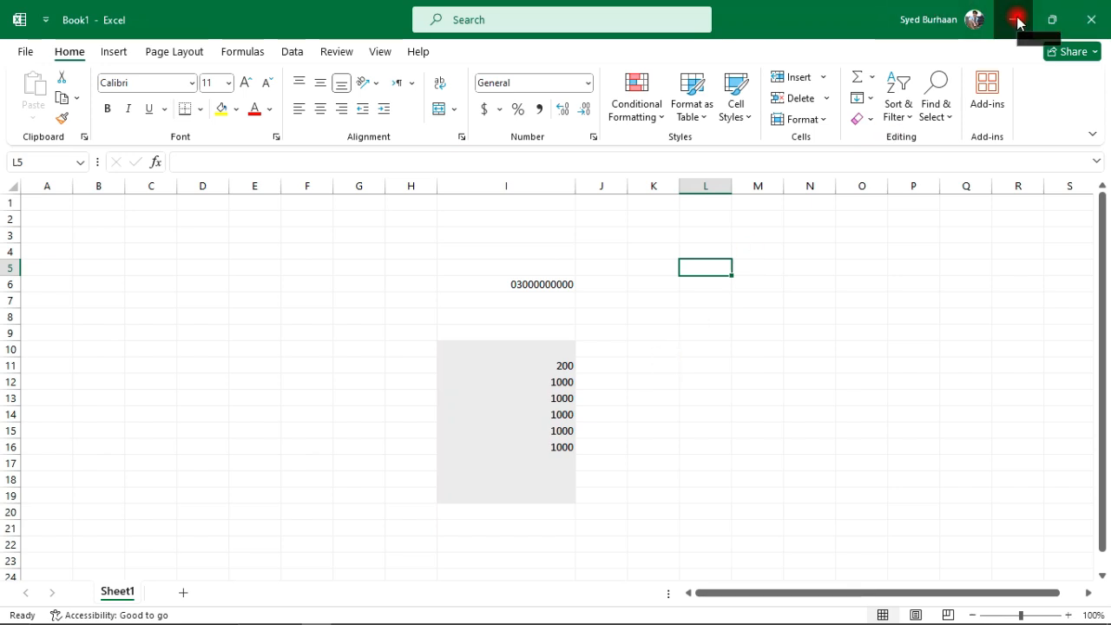
{"action": "right_click", "coordinate": [606, 84]}
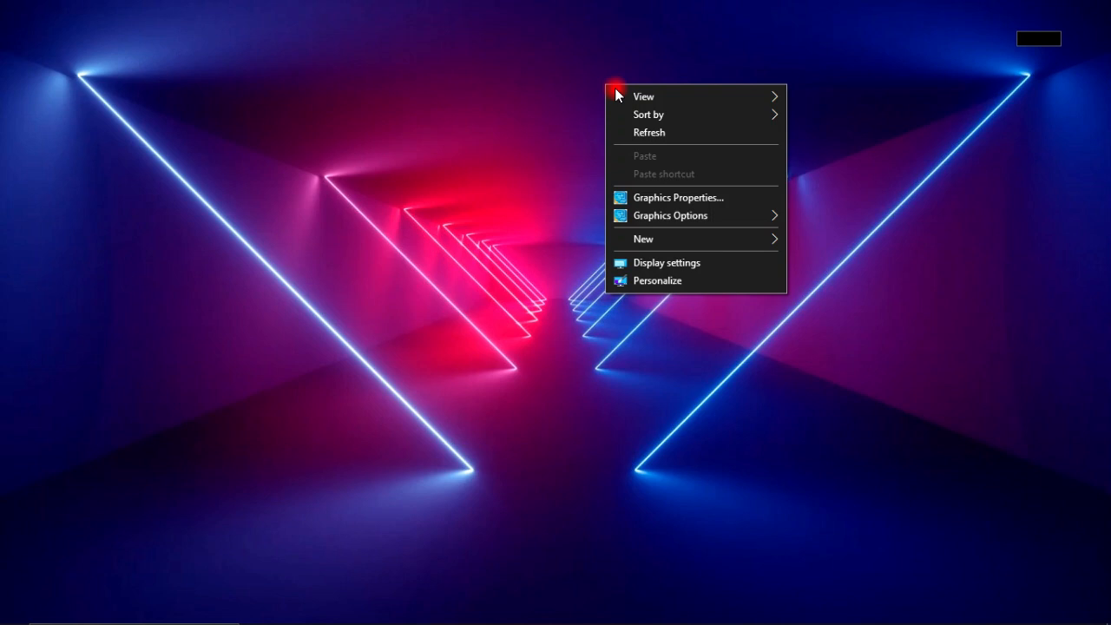
{"action": "left_click", "coordinate": [647, 135]}
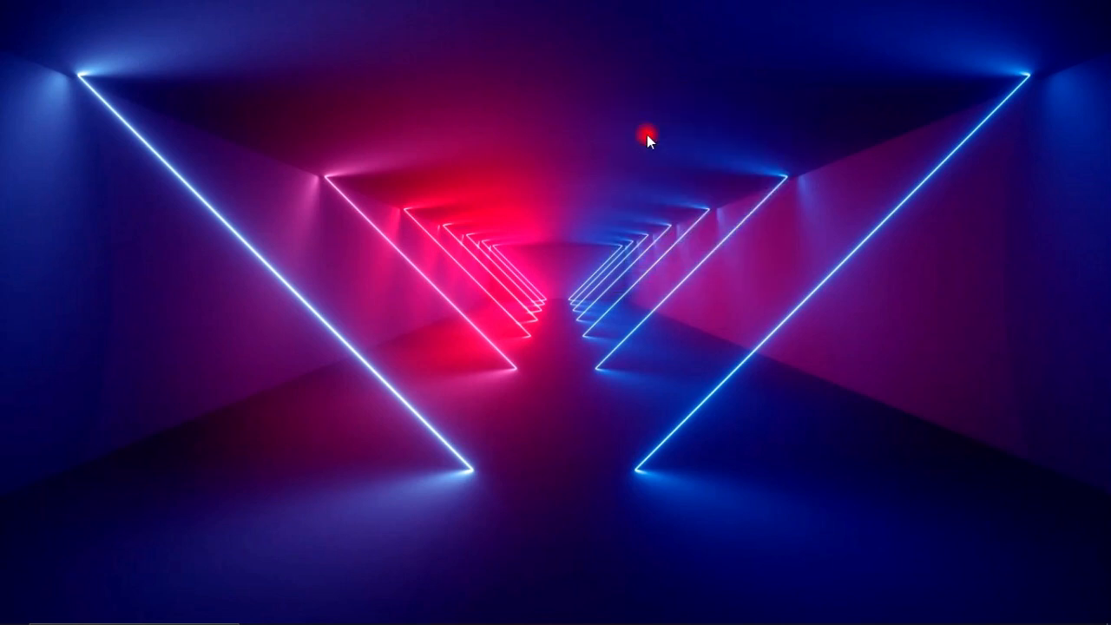